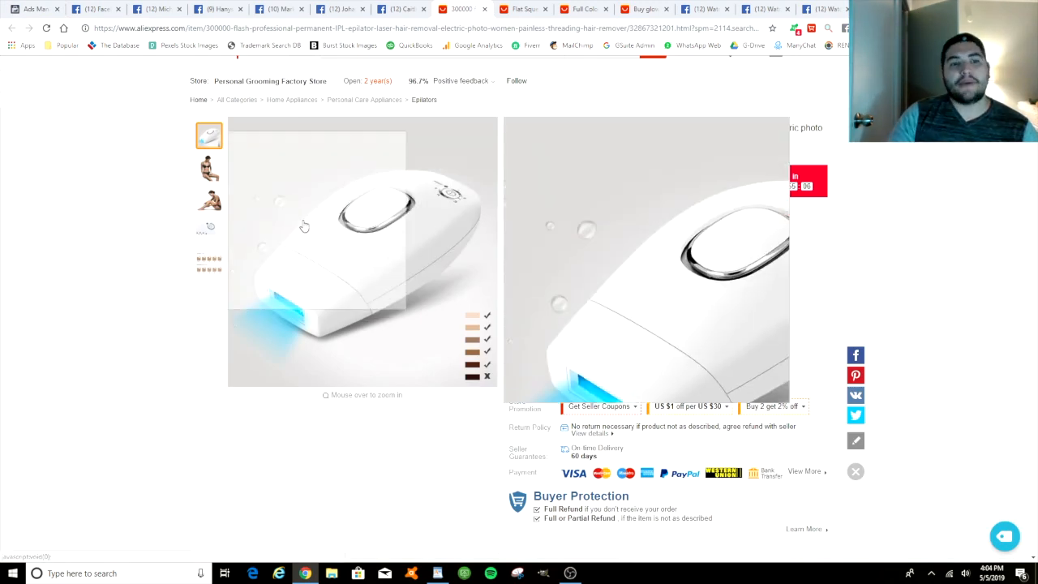
scroll(349, 218, "up", 2)
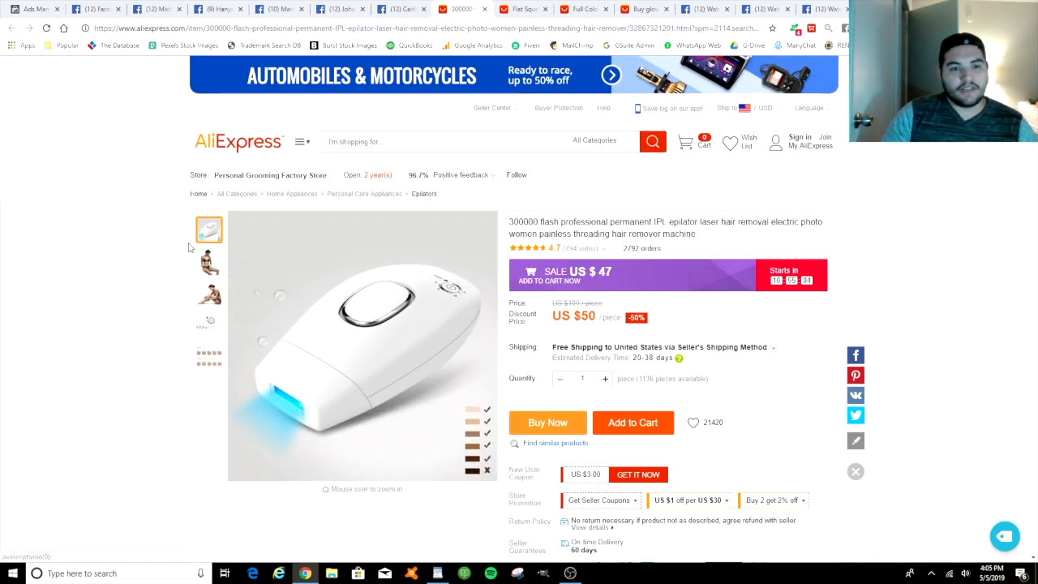
mouse_move(209, 262)
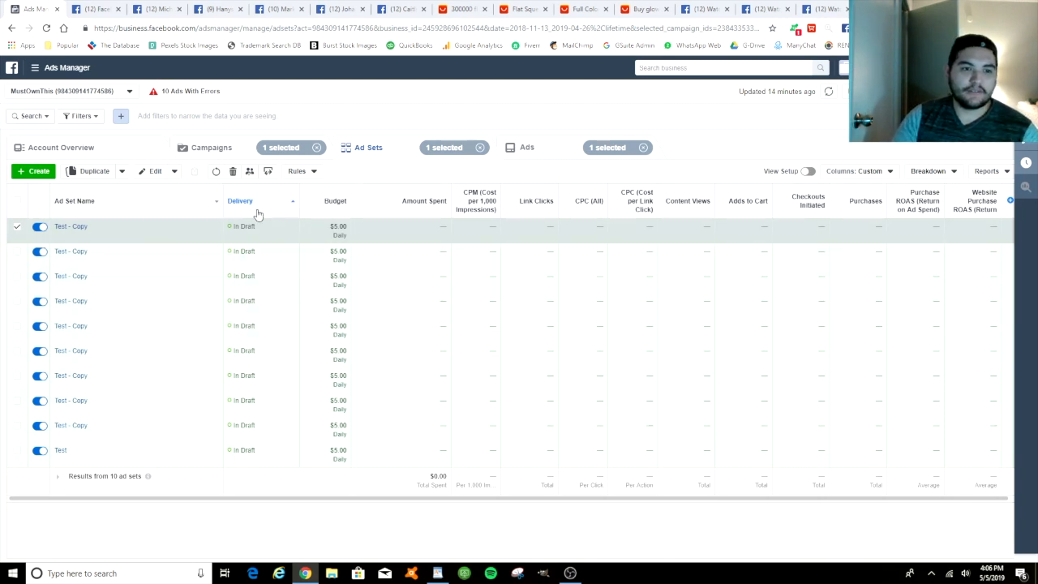
Open the first "Test - Copy" ad set for editing in Ads Manager.
left_click(153, 172)
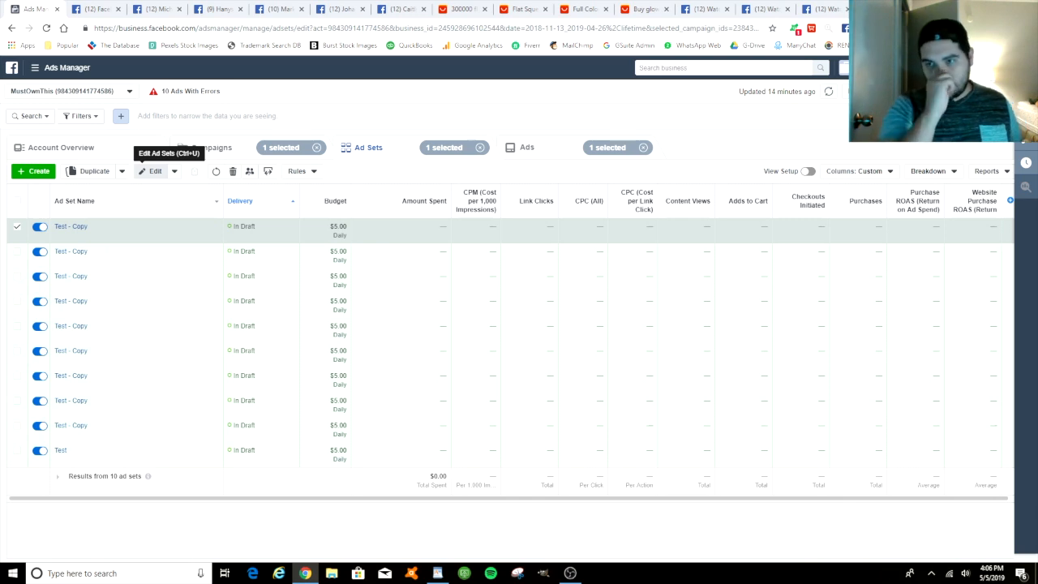
left_click(152, 170)
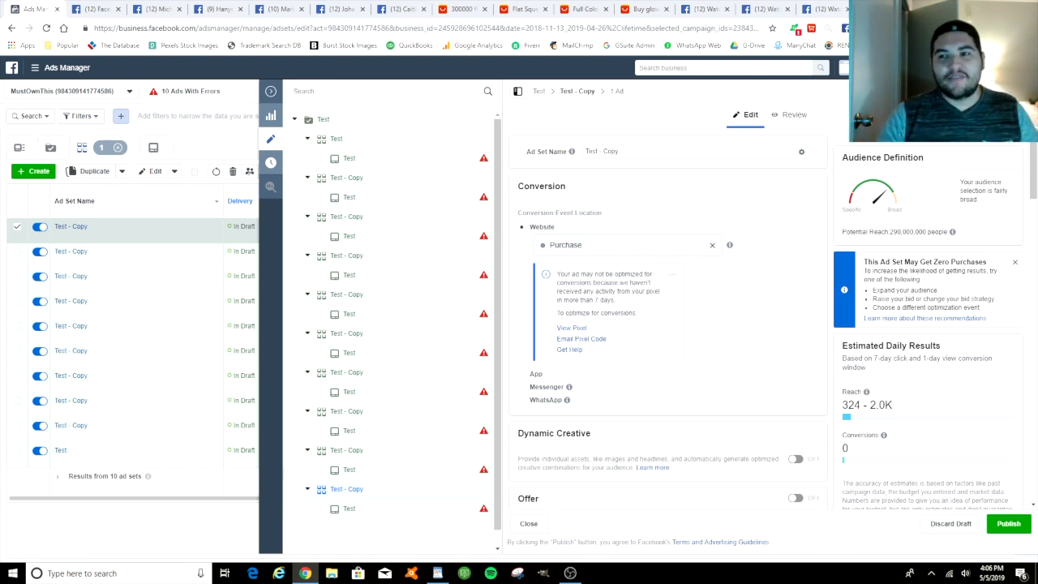
Search Google for "skin care brands" in a new browser tab.
key("ctrl+t")
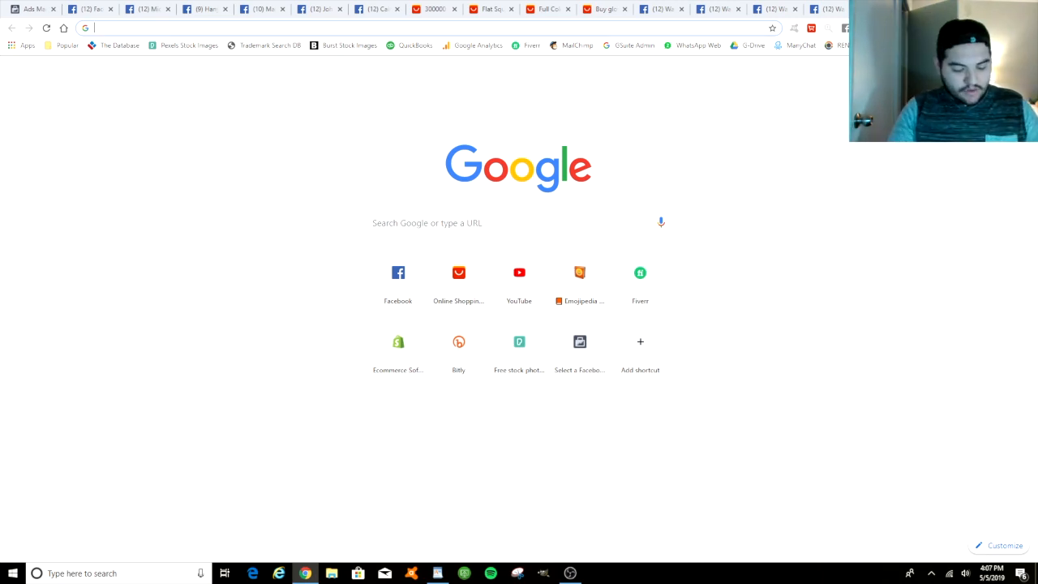
type("ski")
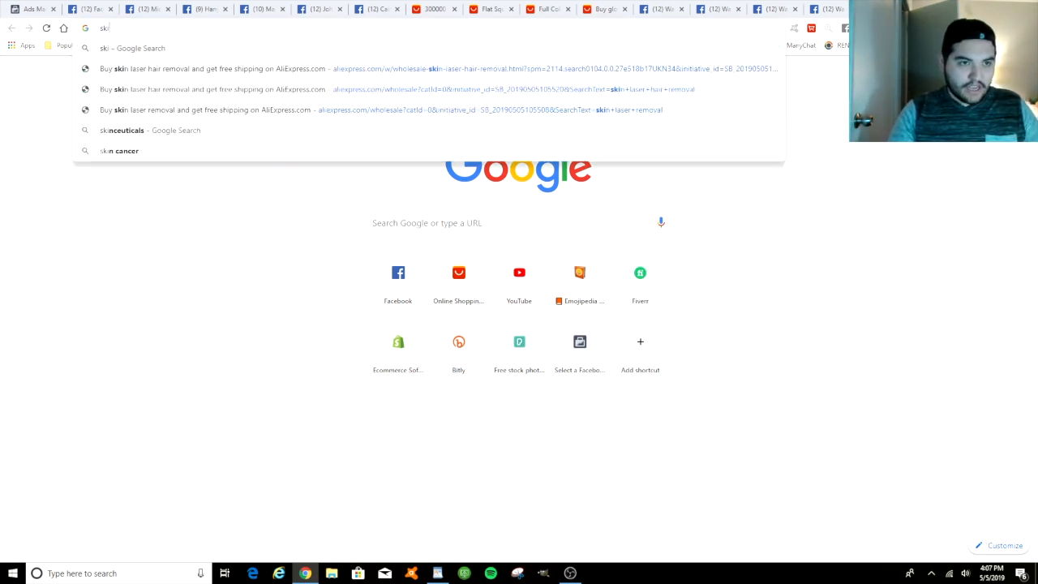
type("n care brands")
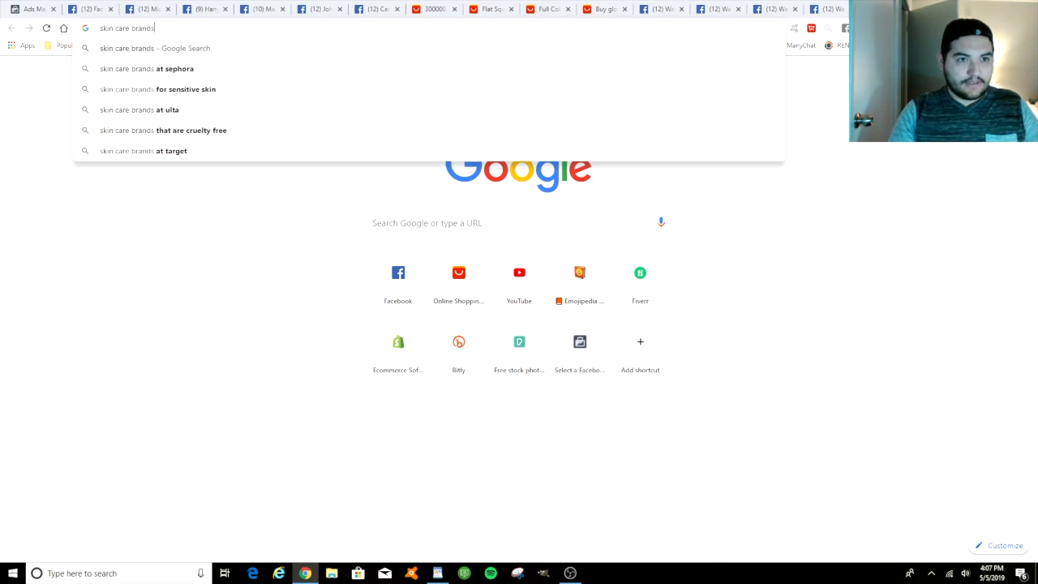
key("Return")
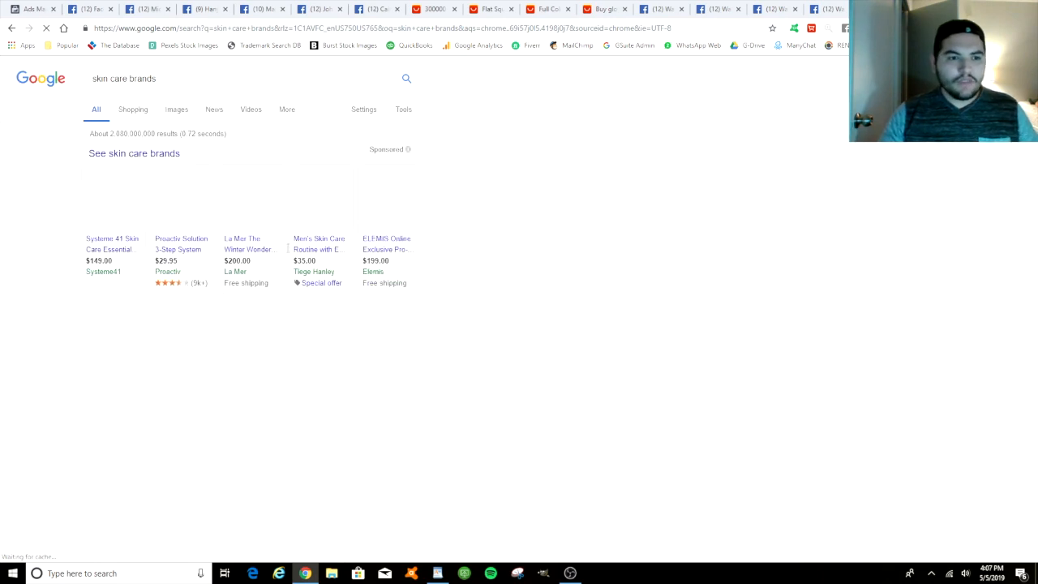
Look through the skin care brand results and open the full Harper's Bazaar brand list in a separate tab.
scroll(59, 260, "down", 2)
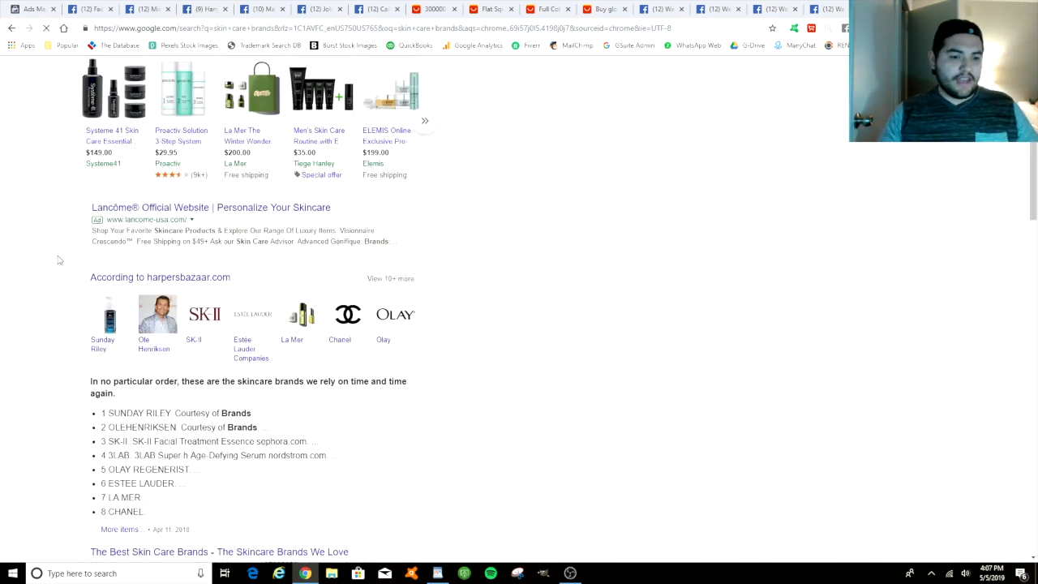
scroll(340, 318, "up", 2)
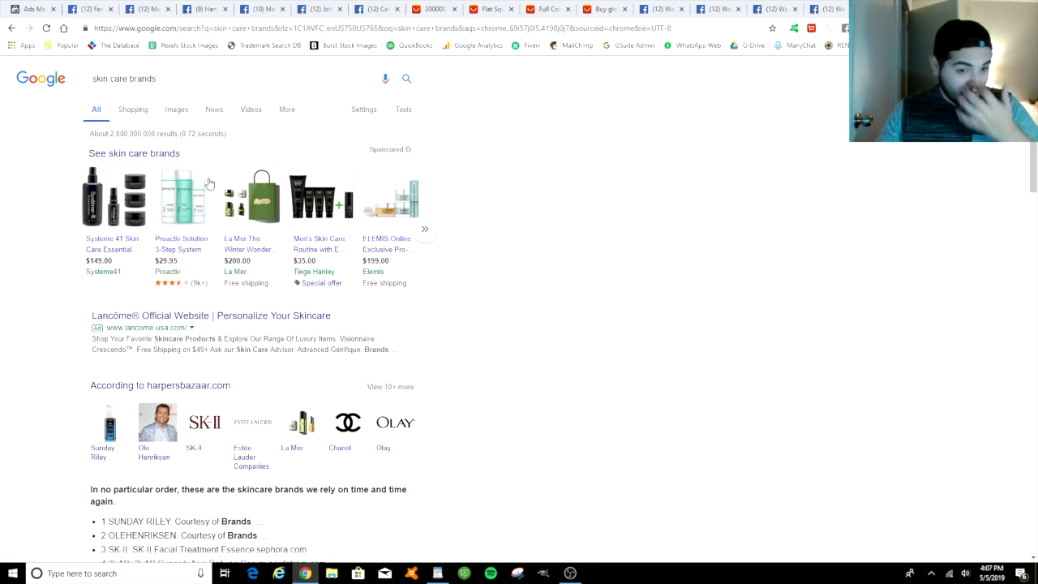
scroll(152, 219, "down", 2)
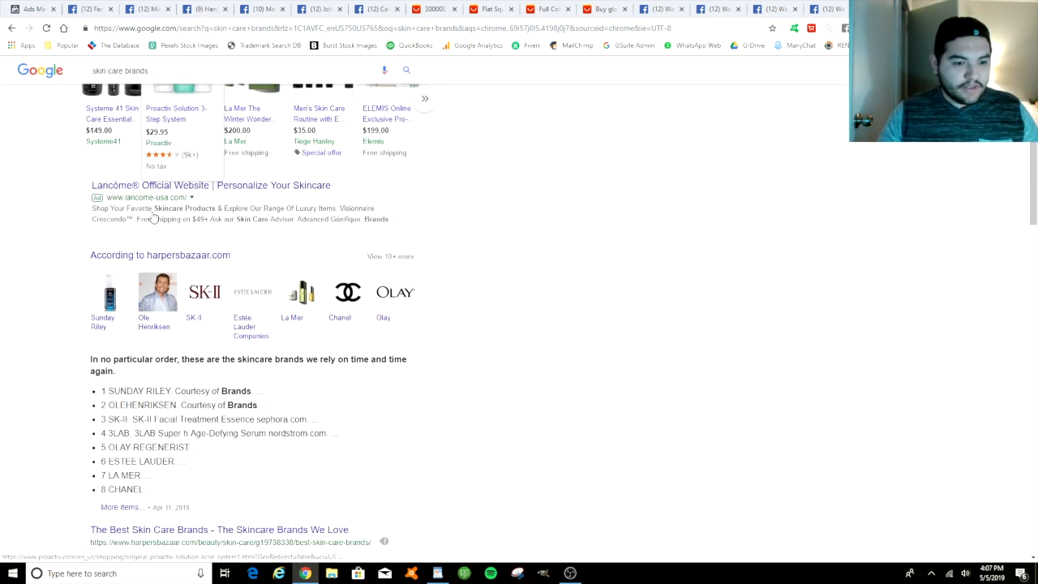
scroll(152, 219, "down", 1)
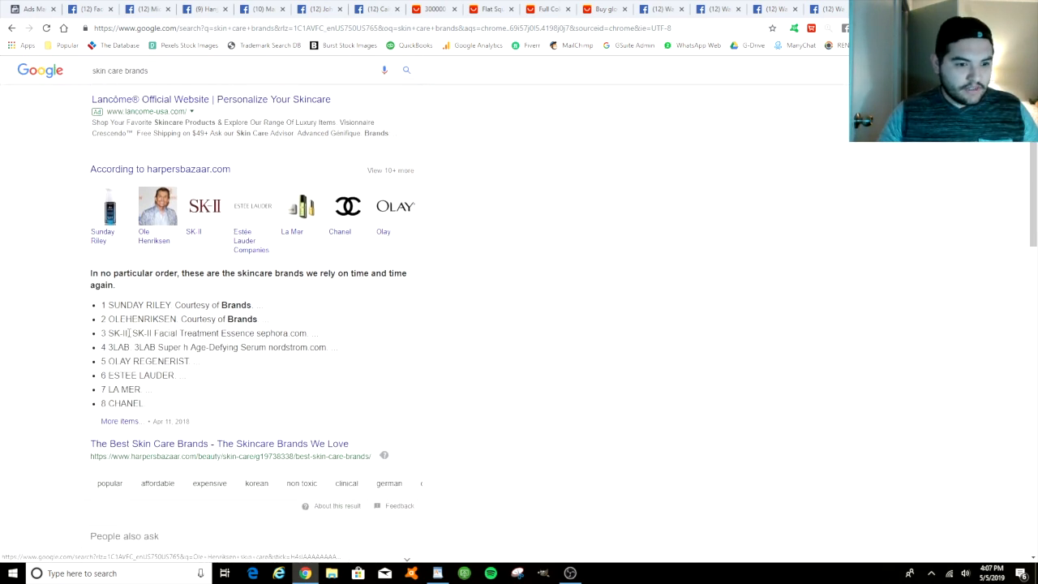
middle_click(120, 422)
scroll(238, 357, "down", 3)
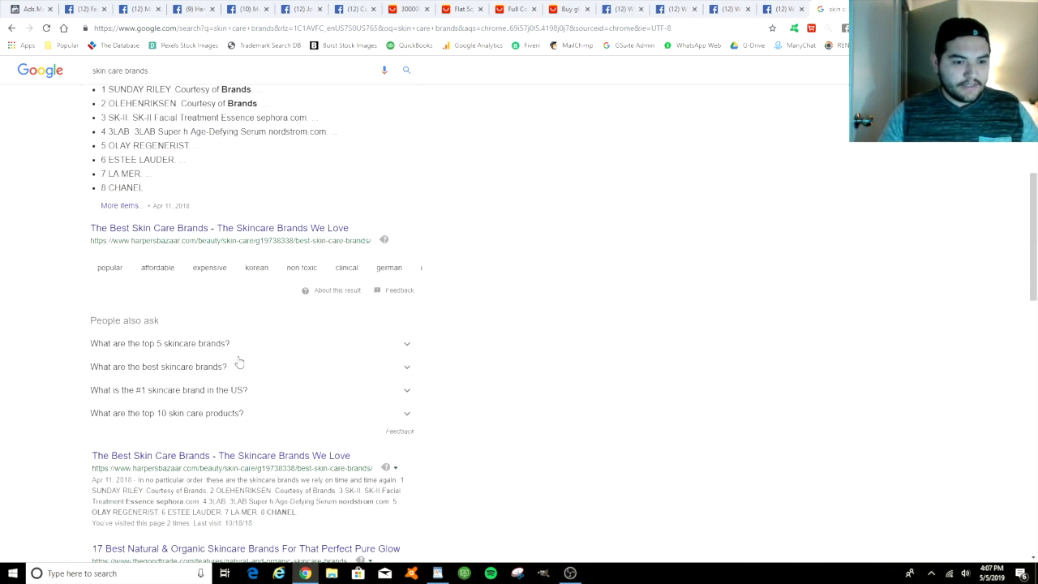
scroll(239, 362, "down", 1)
scroll(134, 424, "down", 2)
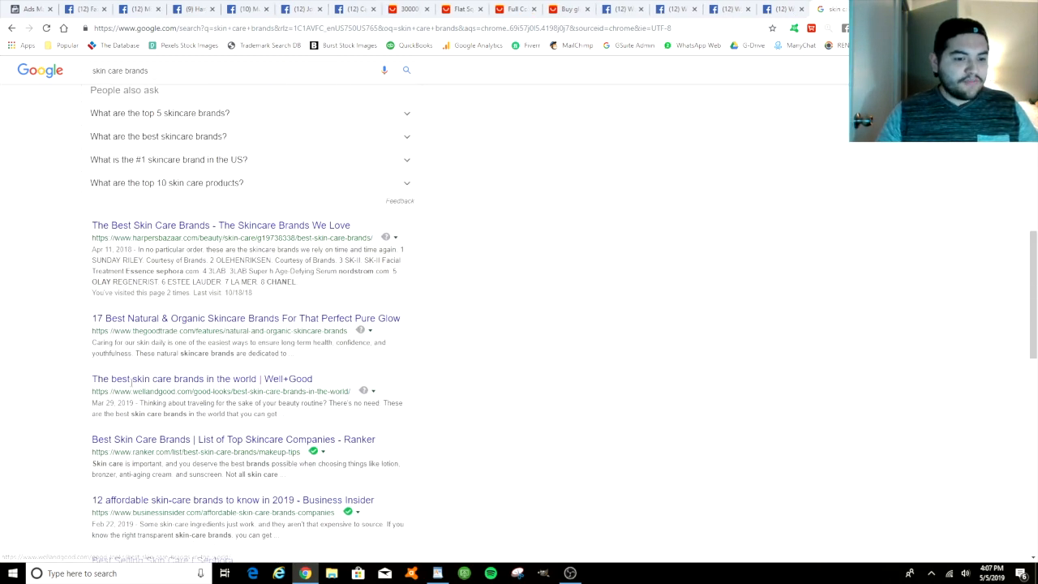
scroll(133, 383, "down", 2)
Read the first brands listed in the Harper's Bazaar skin care article.
key("ctrl+Tab")
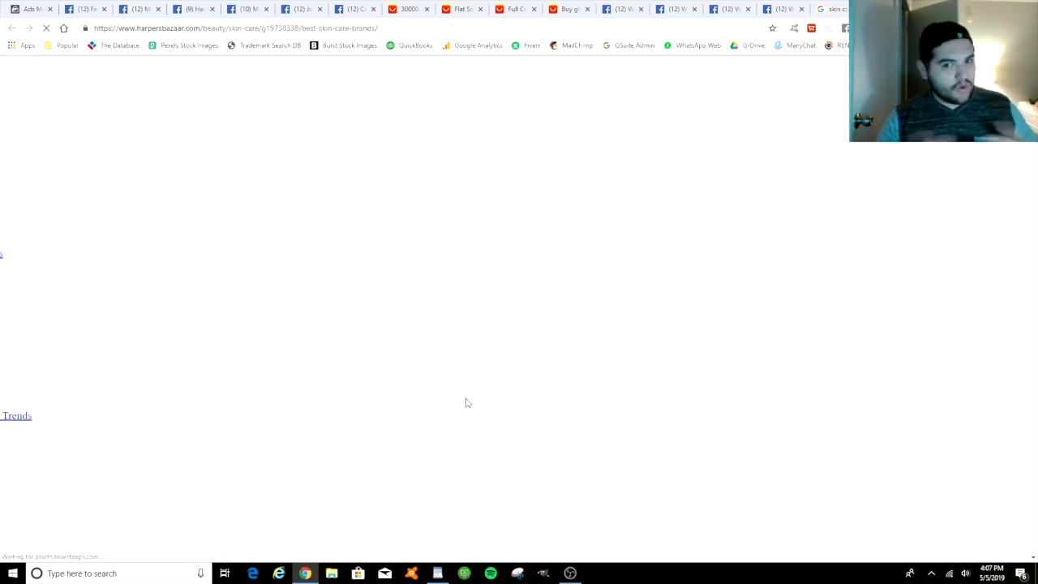
scroll(713, 297, "up", 3)
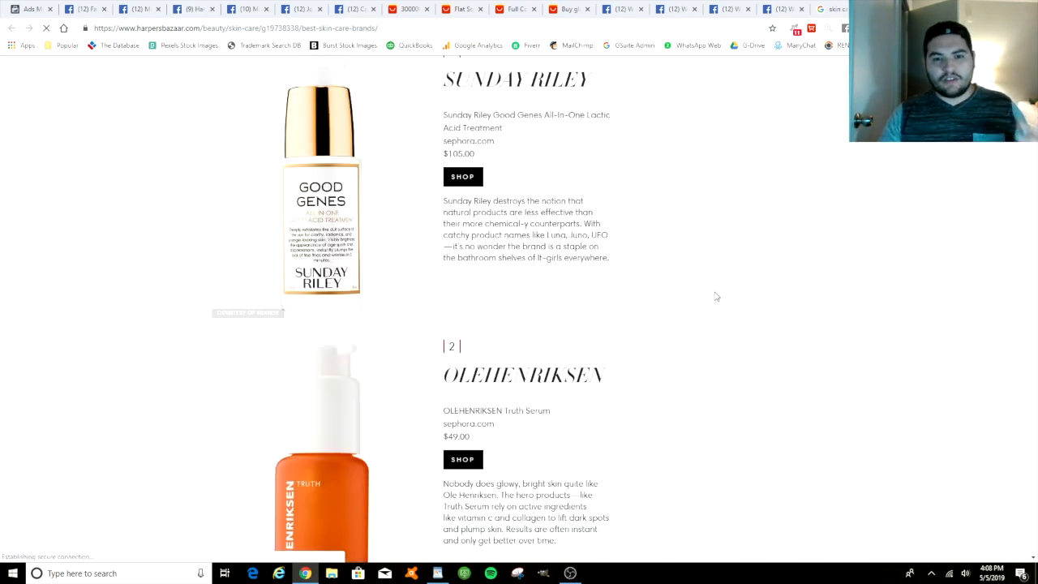
scroll(556, 173, "up", 1)
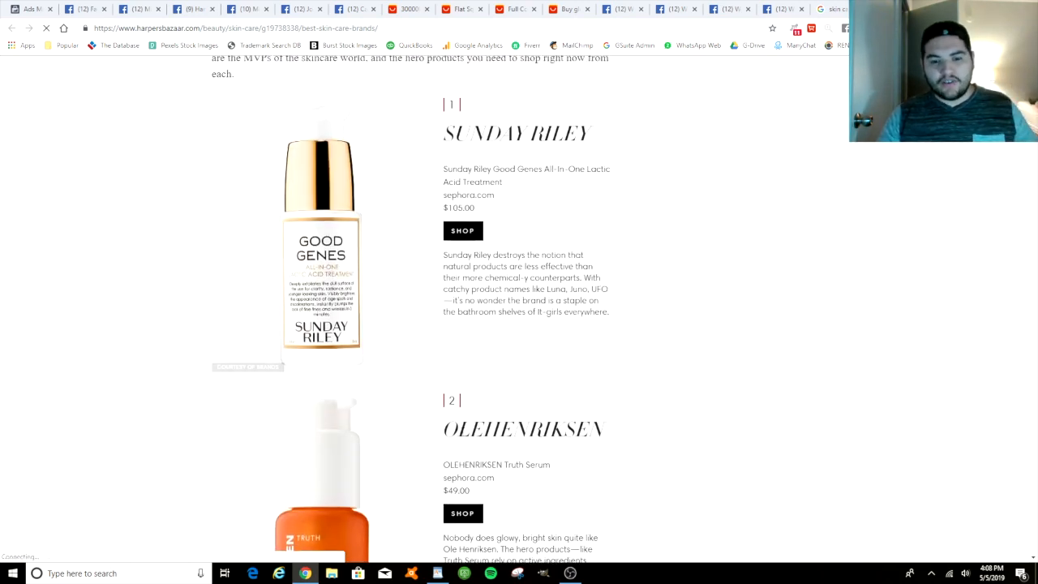
Return to Ads Manager and search the first ad set's detailed targeting for the Ole Henriksen brand.
left_click(31, 10)
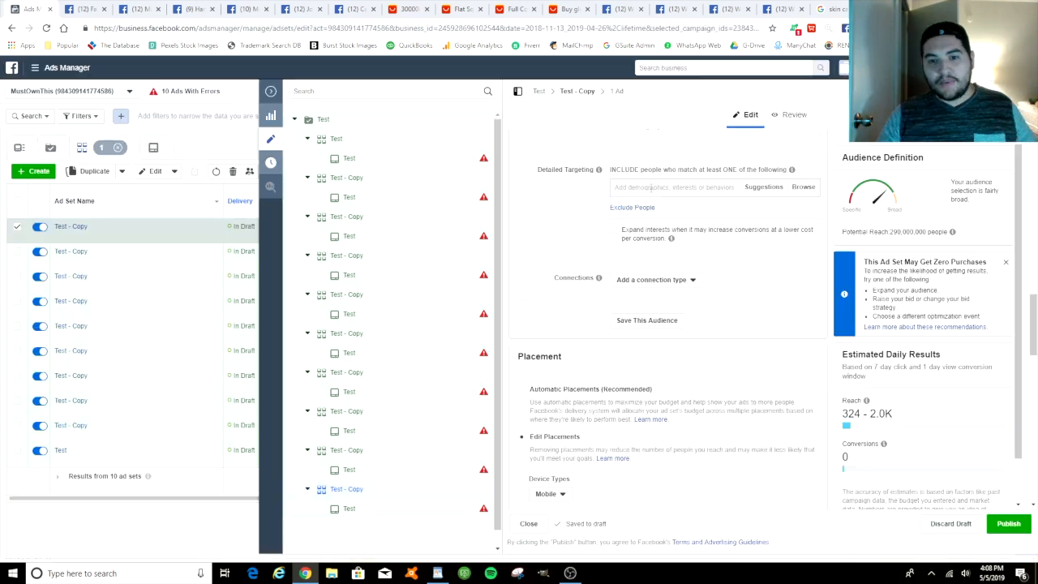
left_click(670, 188)
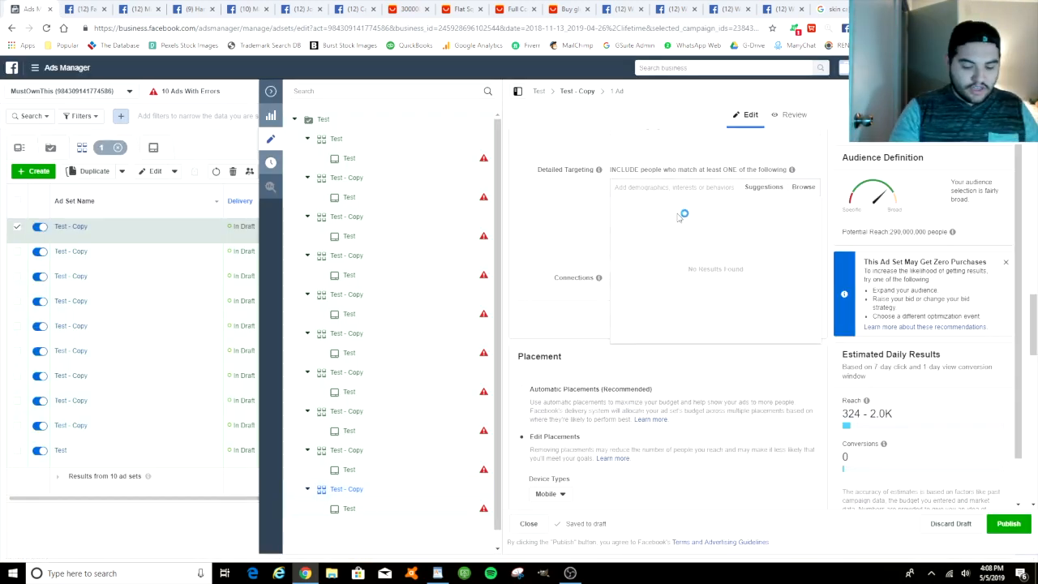
type("olehenri")
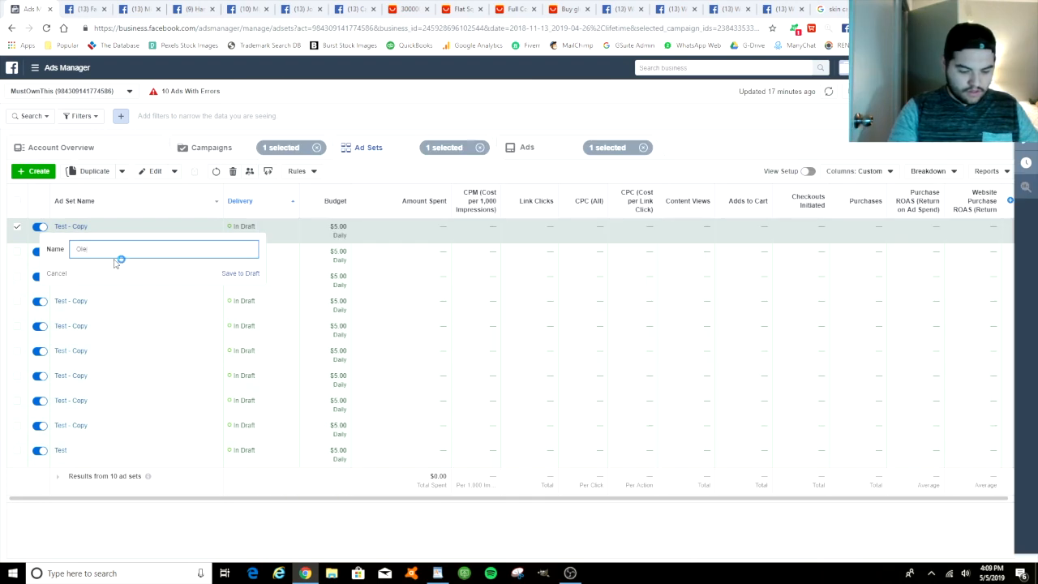
Rename the first ad set "Ole Henriksen" and save it to draft.
type("He")
type("ksen")
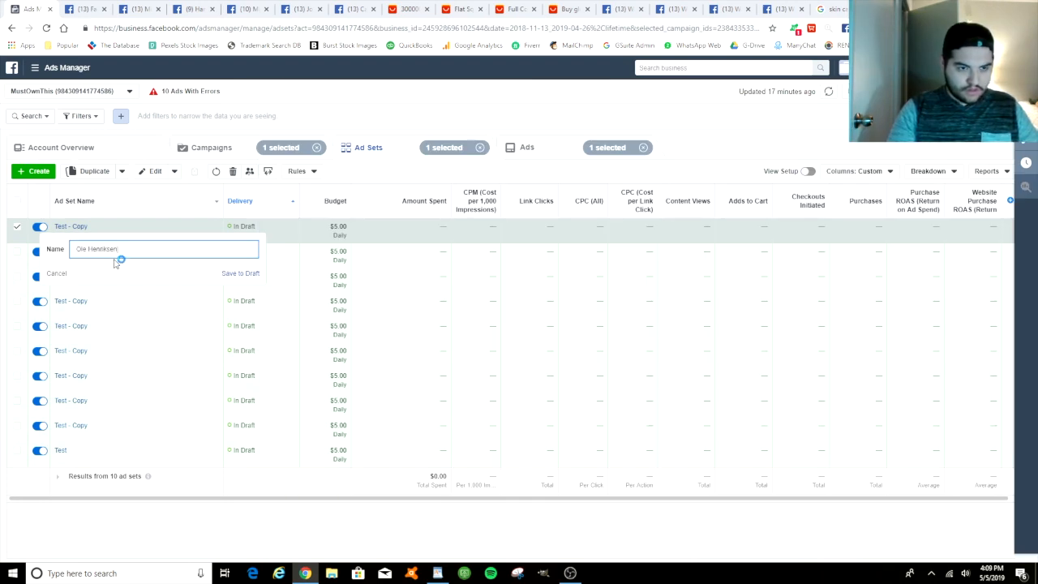
key("Return")
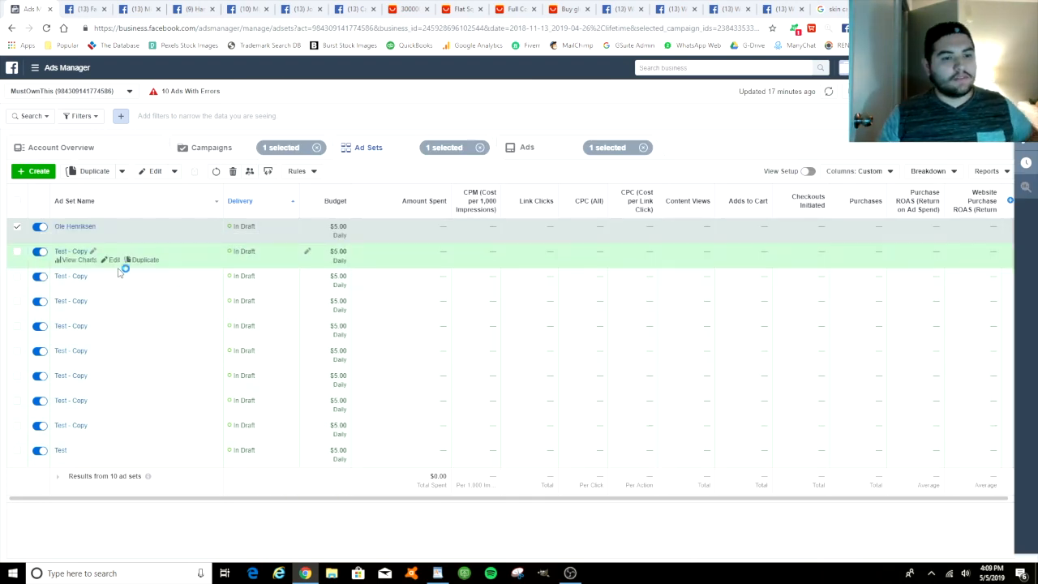
Clear the partial Sunday Riley entry from the second ad set's detailed targeting.
key("ctrl+shift+Tab")
key("ctrl+Tab")
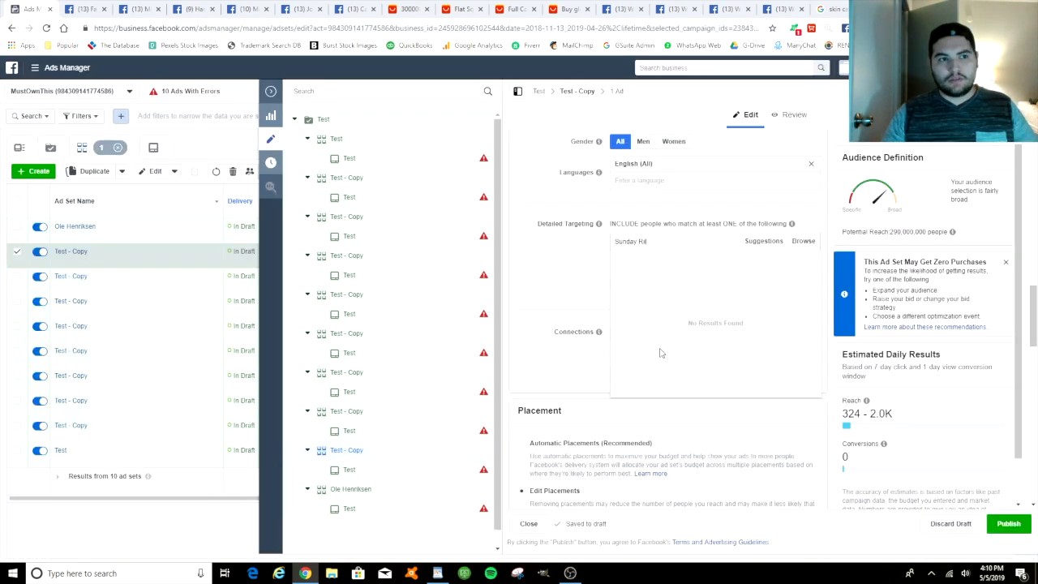
key("BackSpace")
key("BackSpace")
key("BackSpace")
key("BackSpace")
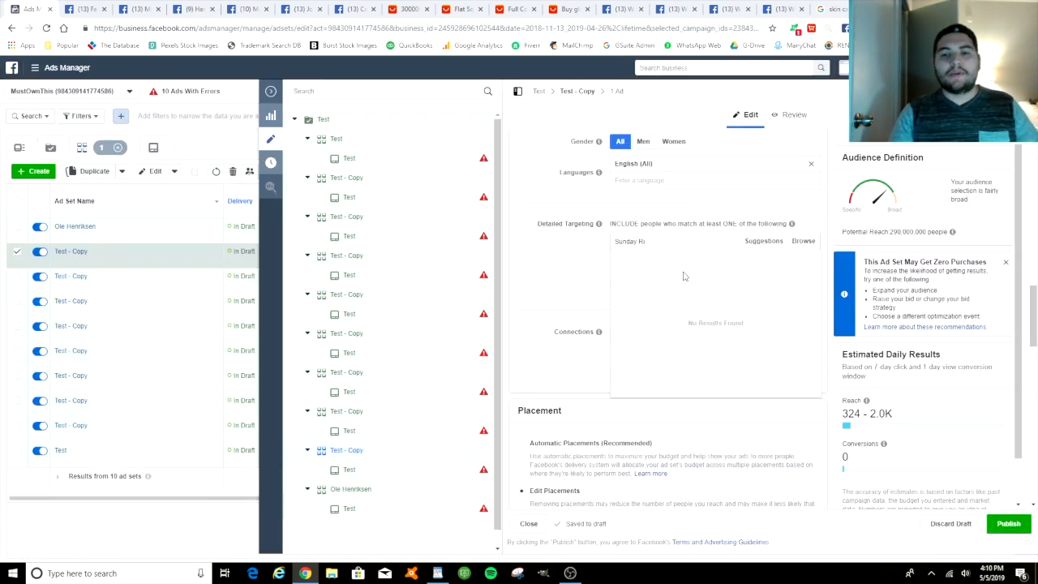
Check the article for another brand and add the Estée Lauder Companies interest to the second ad set's detailed targeting.
left_click(192, 10)
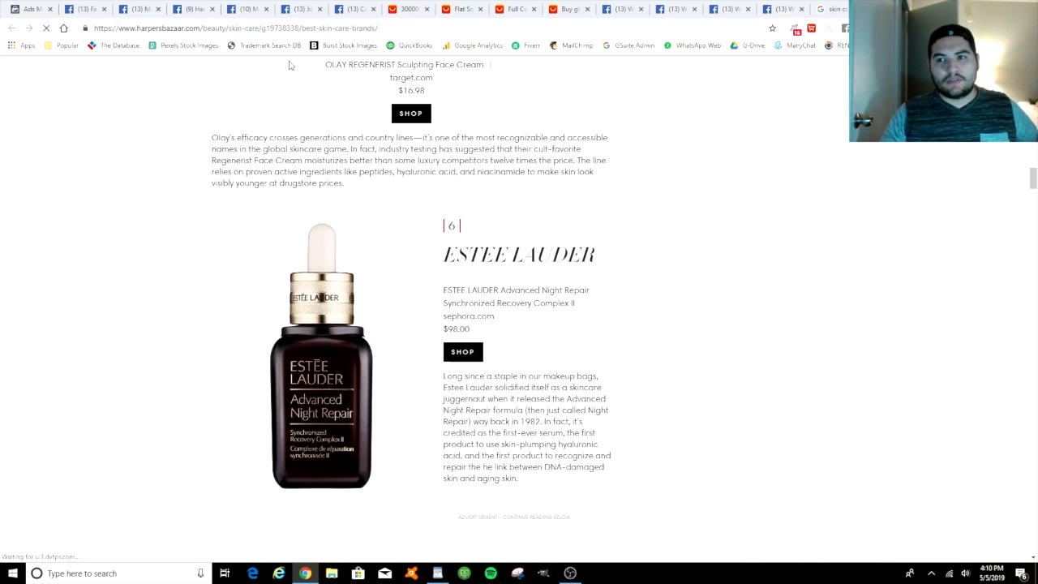
key("ctrl+Tab")
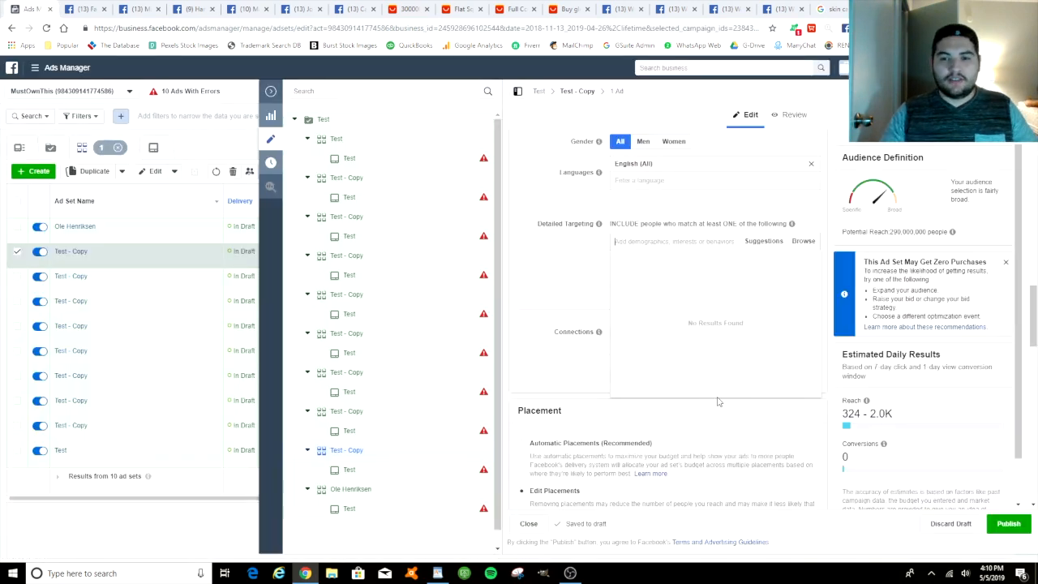
type("Estee Laud")
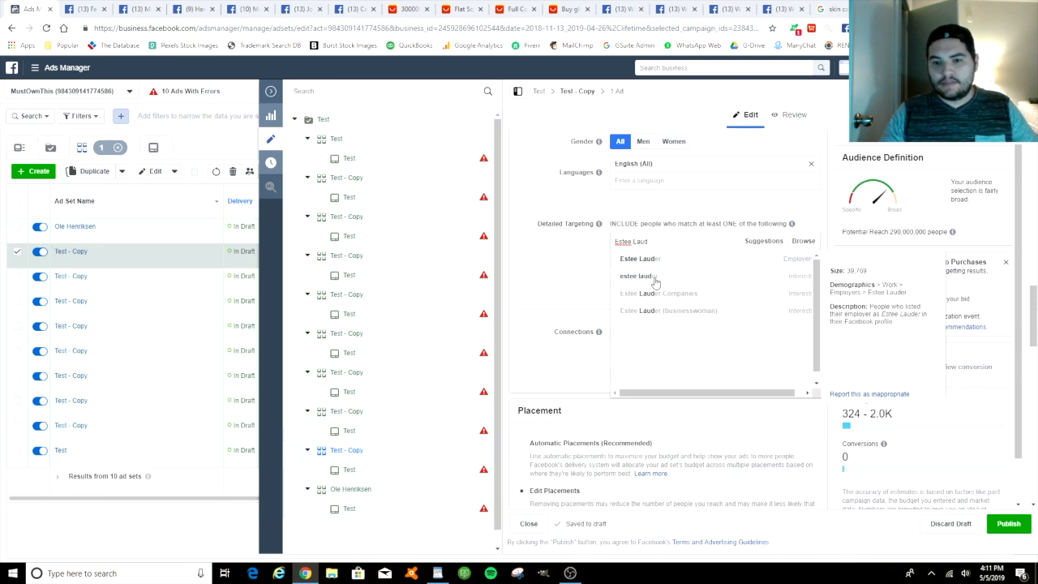
left_click(656, 276)
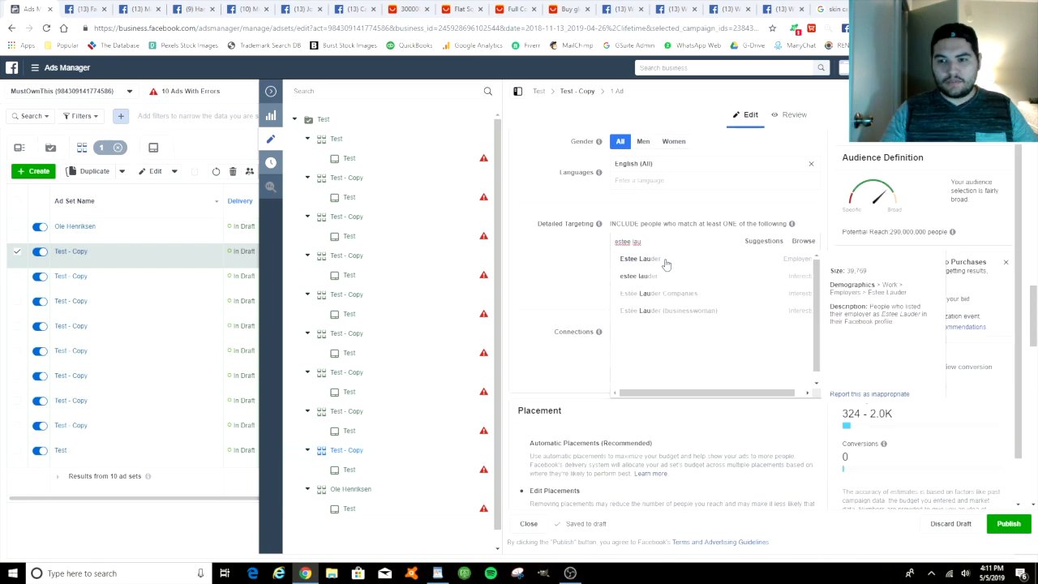
left_click(653, 297)
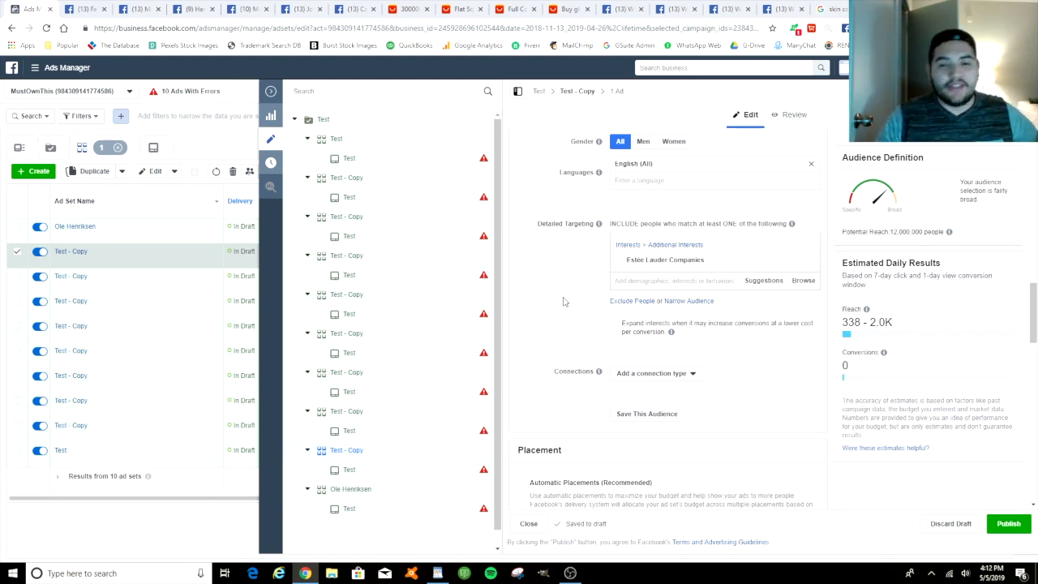
Rename the second ad set "Estee Lauder".
left_click_drag(623, 152, 570, 148)
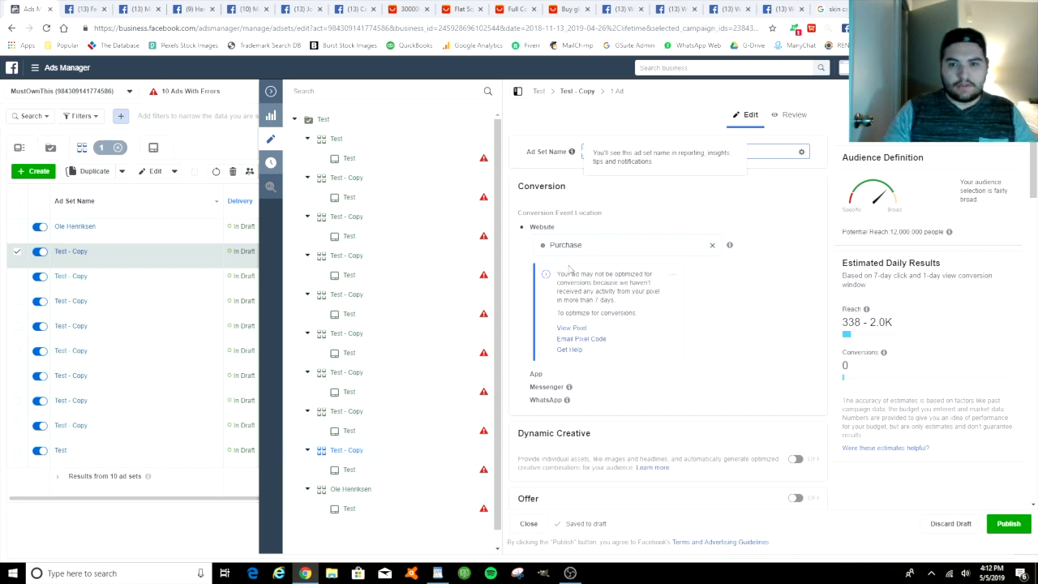
type("Estee Lauder")
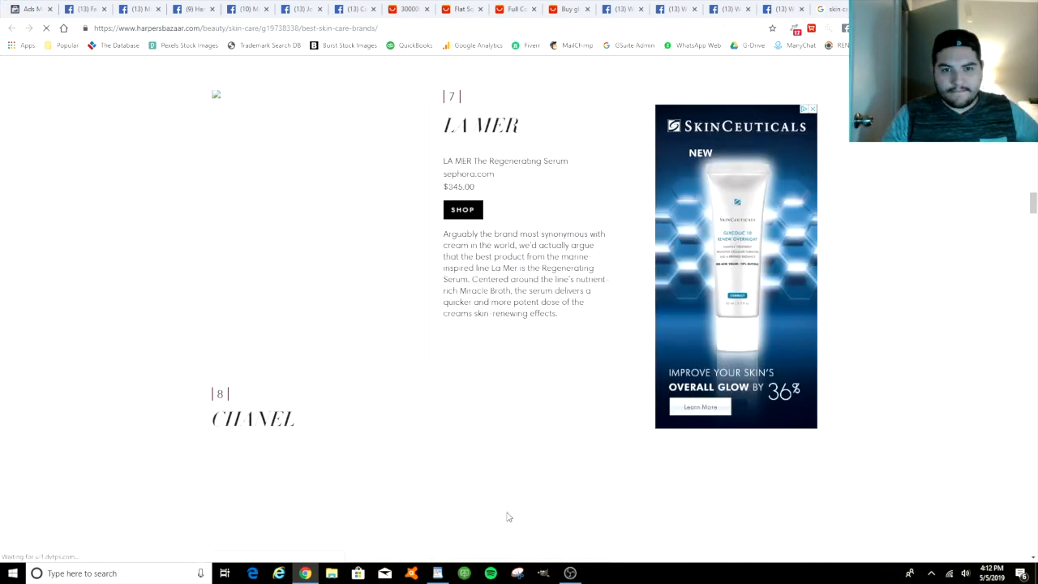
Look up the next brand in the article and add the Chanel interest to the third ad set's detailed targeting.
scroll(507, 516, "down", 4)
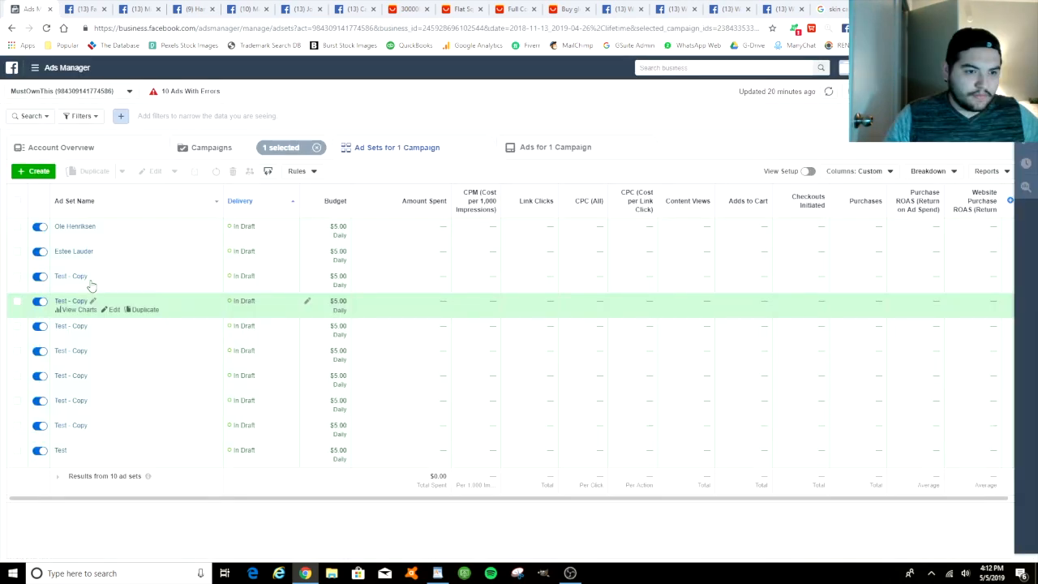
left_click(111, 285)
scroll(549, 398, "down", 3)
scroll(549, 398, "up", 2)
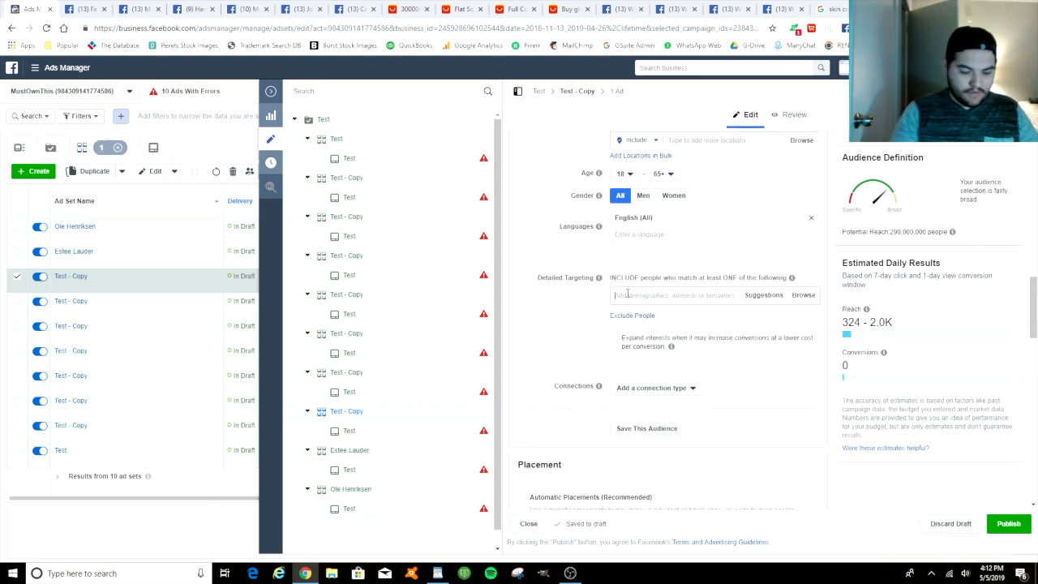
left_click(627, 294)
type("Chanel")
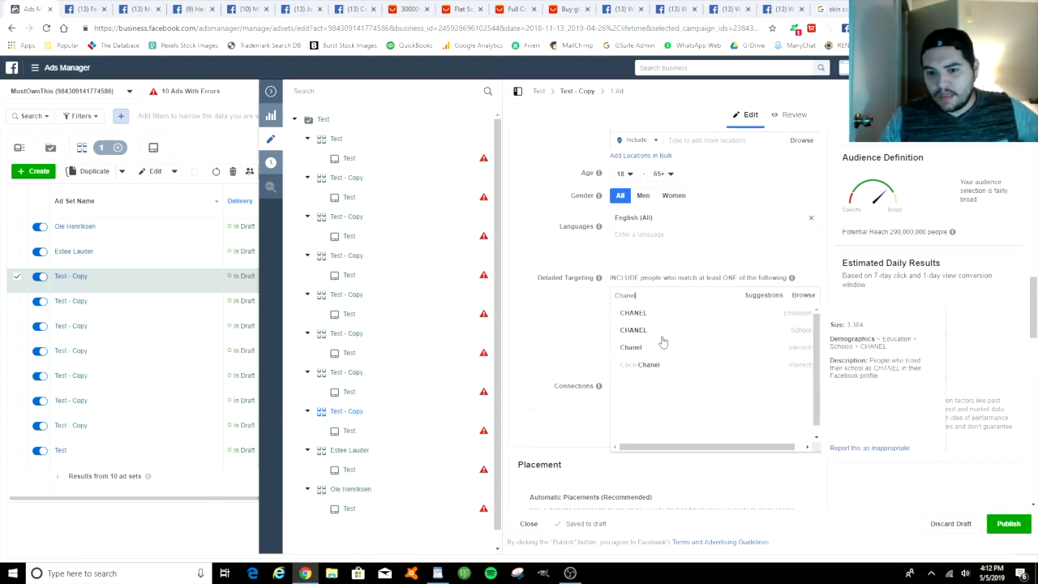
left_click(661, 347)
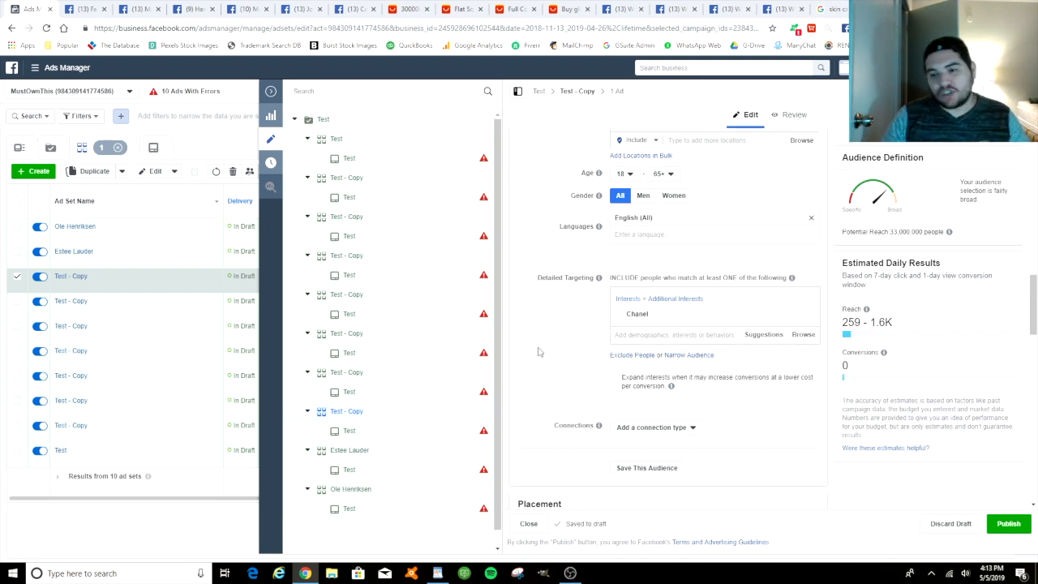
Narrow the third ad set's Chanel audience by requiring a match with the Engaged Shoppers behavior.
left_click(689, 355)
type("Engaged s")
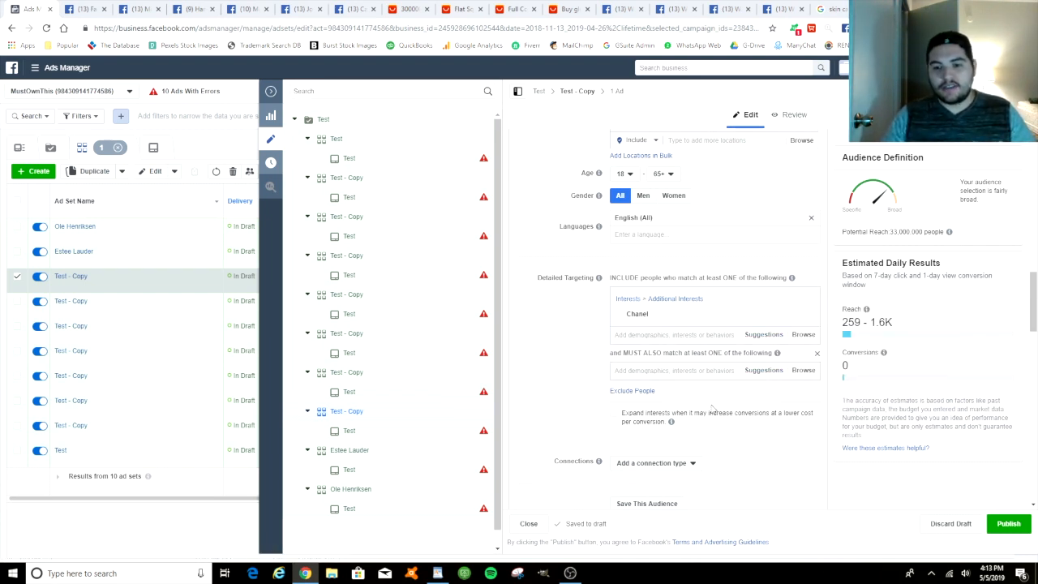
type("hoppers")
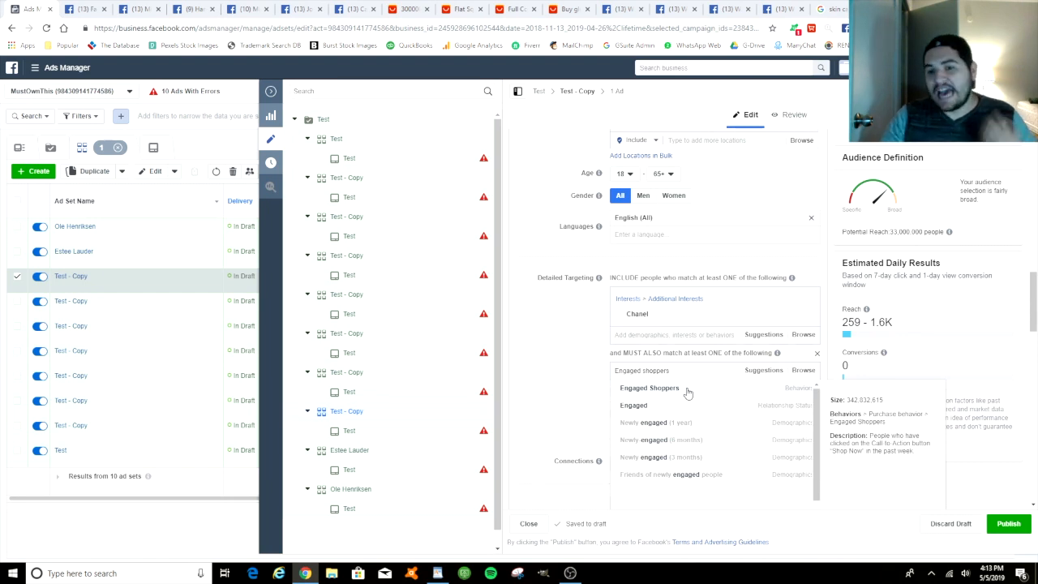
left_click(686, 390)
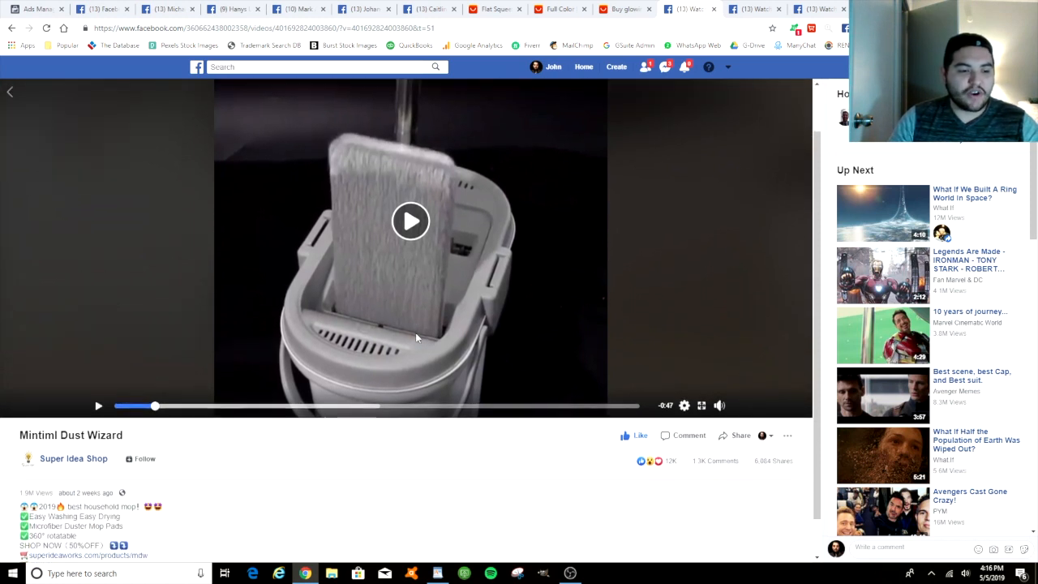
Examine the Mintiml Dust Wizard video post's view count and description, and the matching mop's product images on AliExpress.
scroll(355, 375, "down", 1)
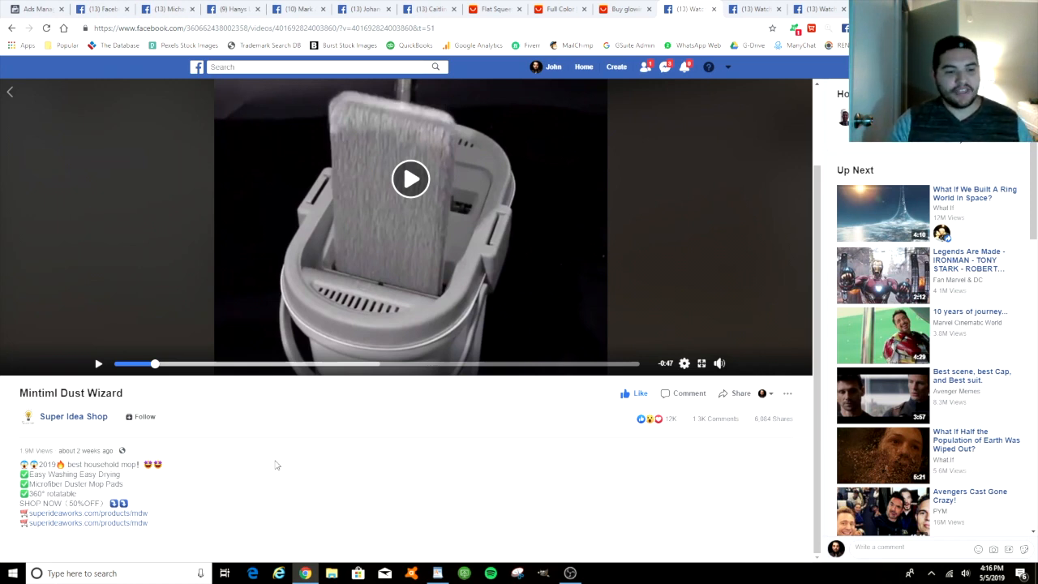
left_click_drag(22, 451, 50, 451)
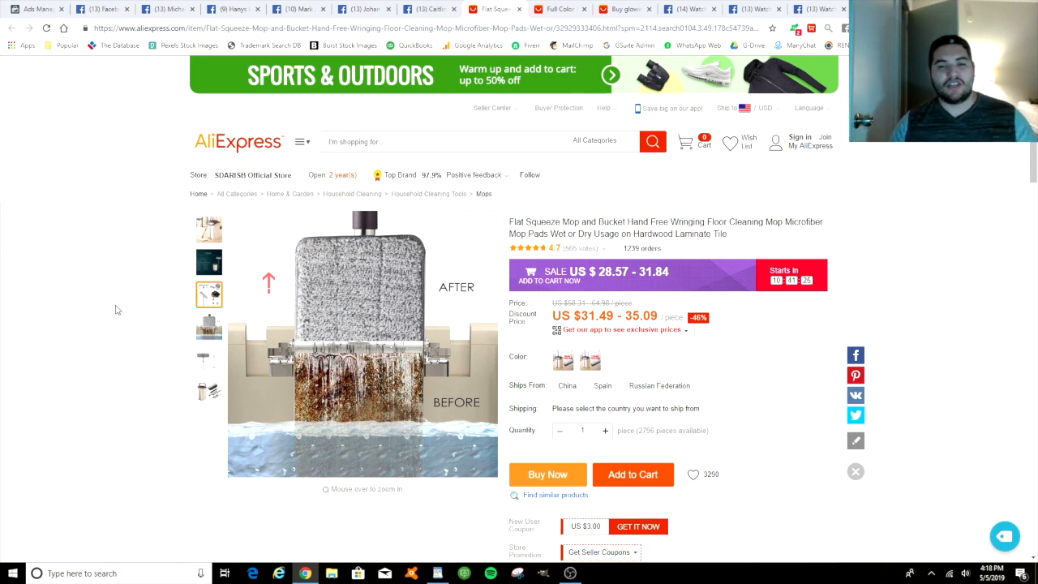
mouse_move(211, 264)
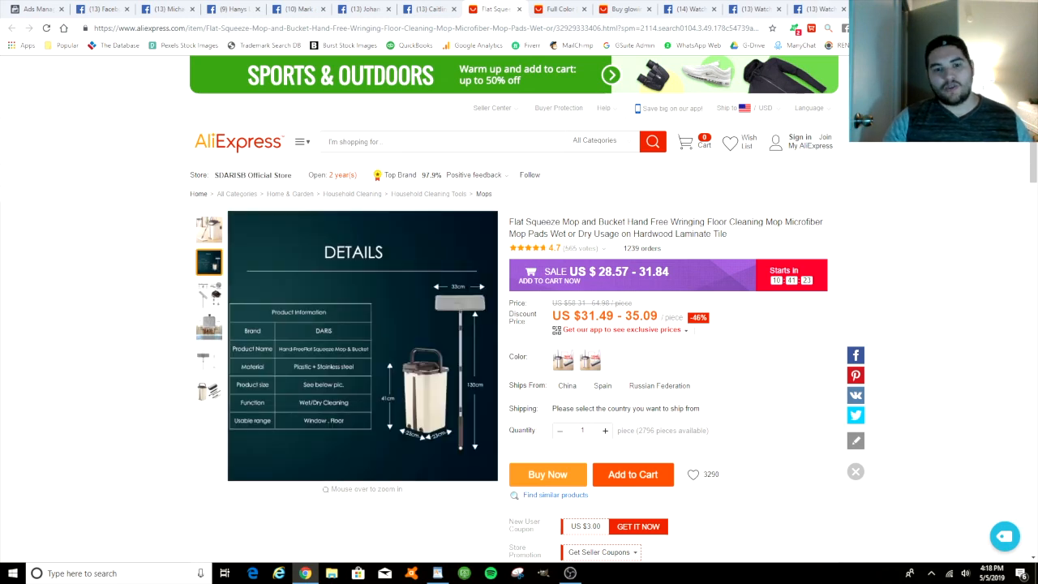
Replace the skin care brands query in Google with a search for "cleaning brands".
left_click(917, 10)
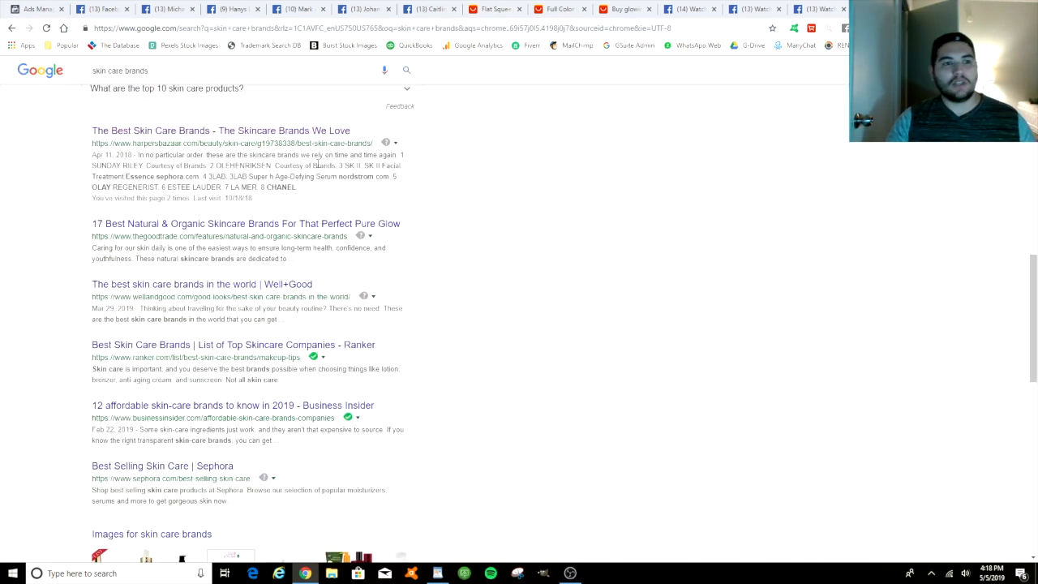
scroll(218, 165, "up", 10)
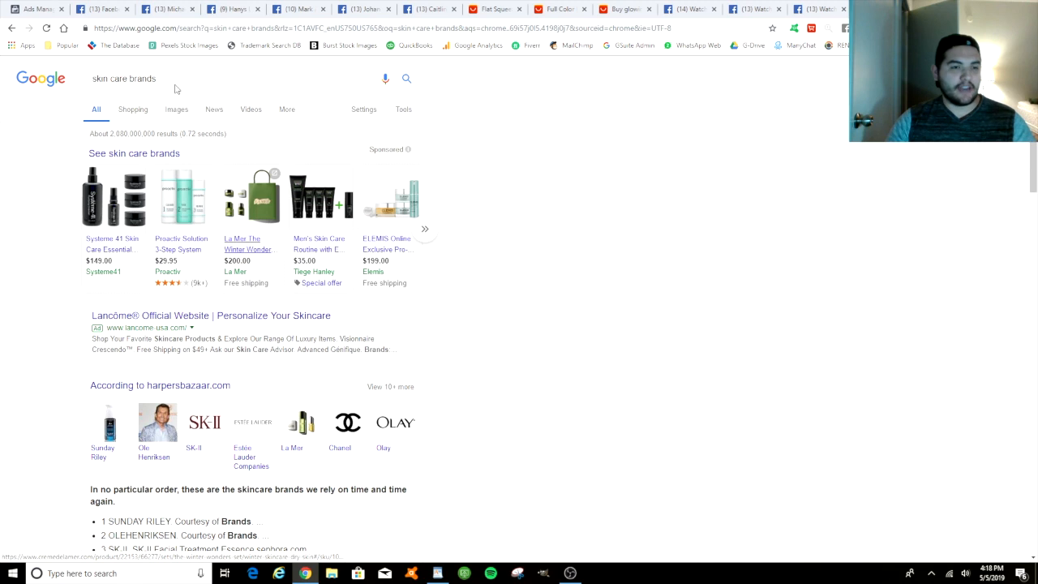
left_click(180, 80)
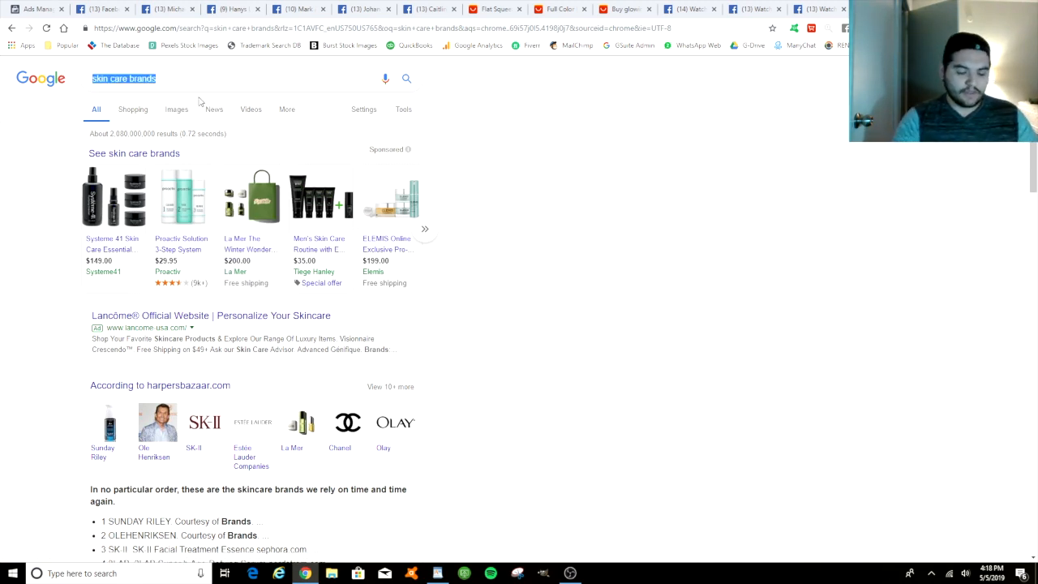
type("cleani")
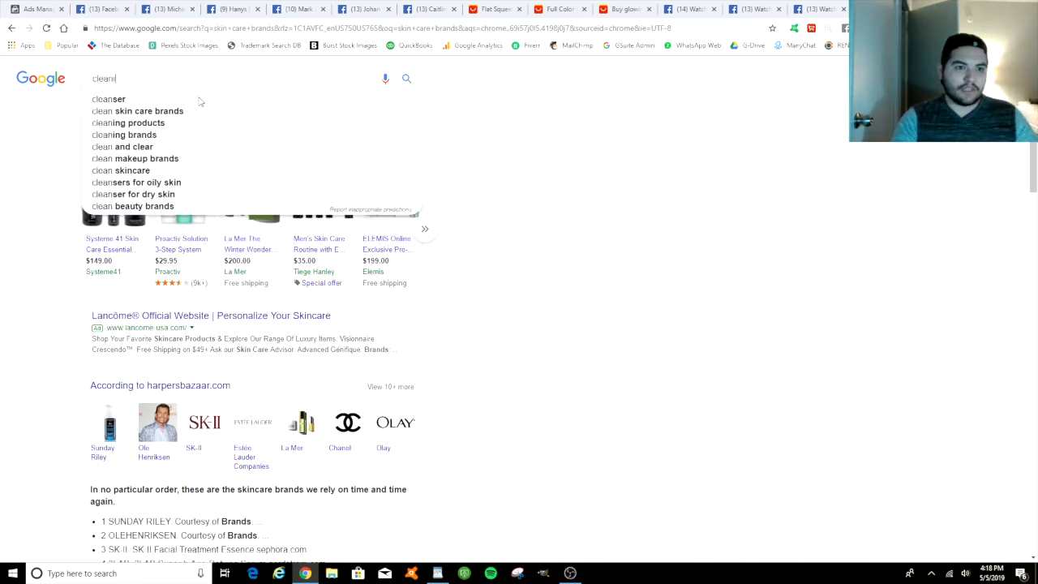
type("ng brands")
key("Return")
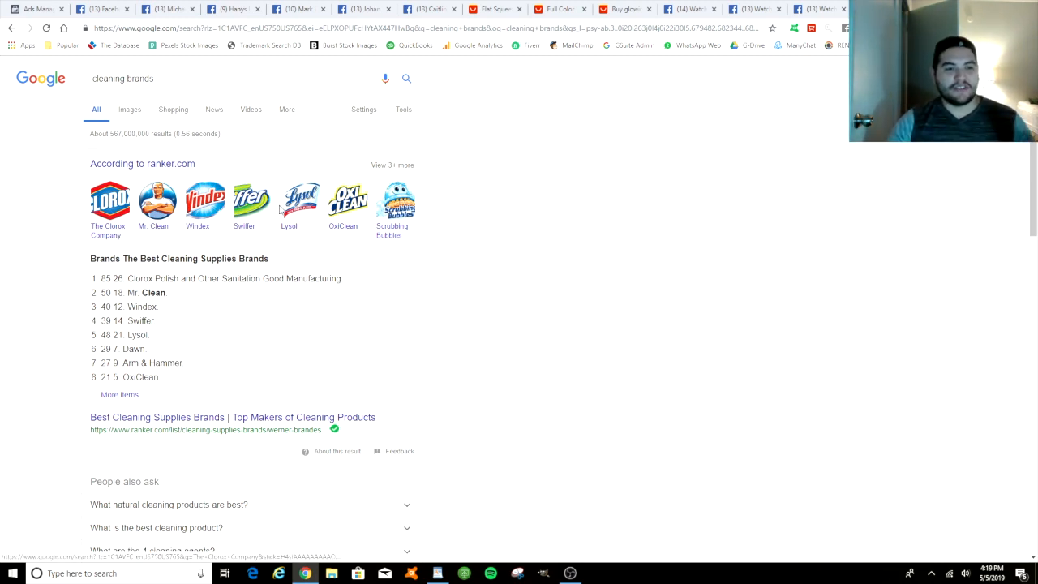
Switch to Ads Manager and add the Clorox interest to the fourth ad set's detailed targeting.
left_click(36, 9)
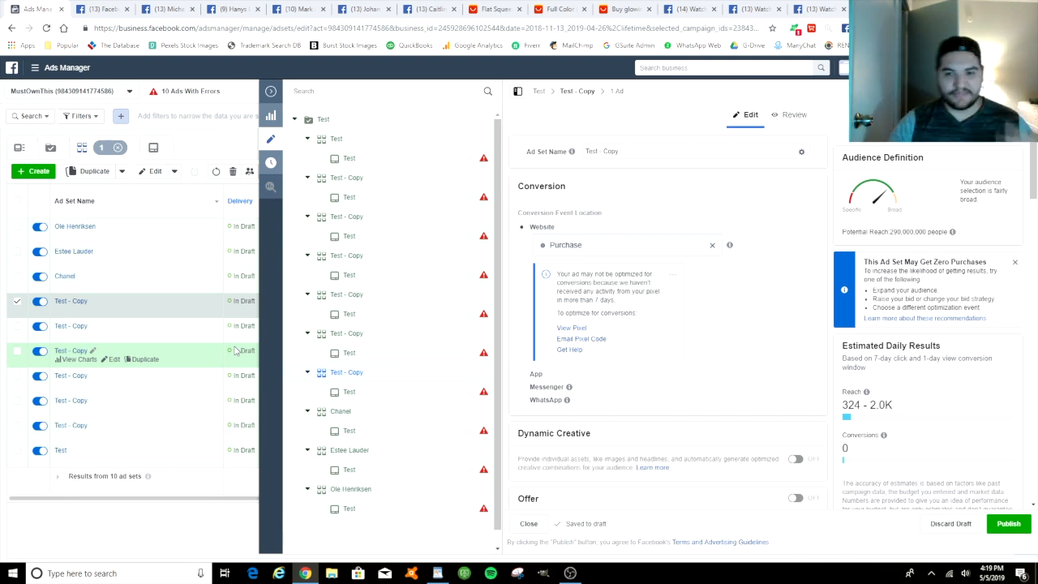
scroll(646, 152, "down", 10)
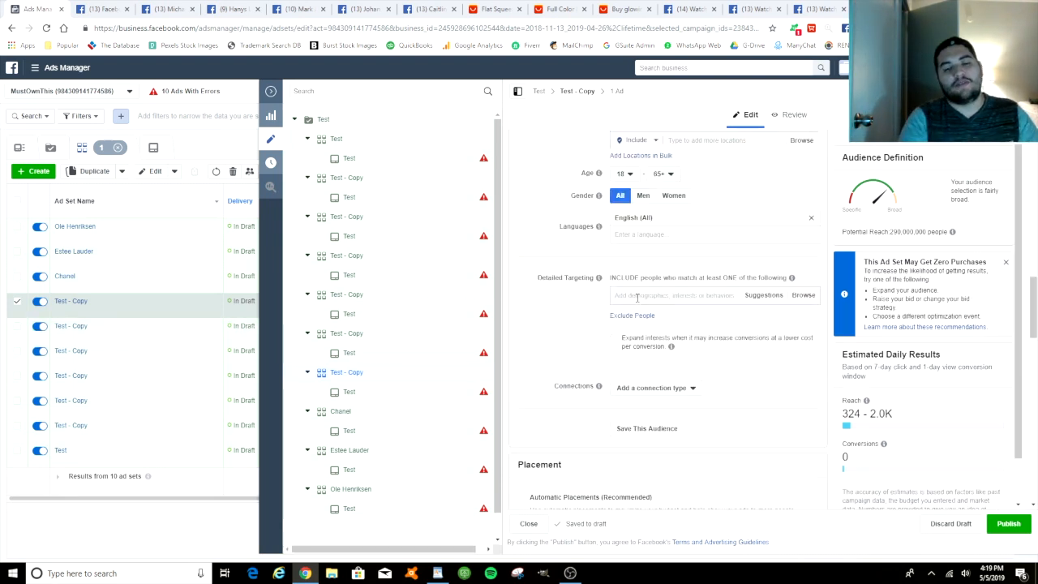
left_click(638, 297)
type("Clot")
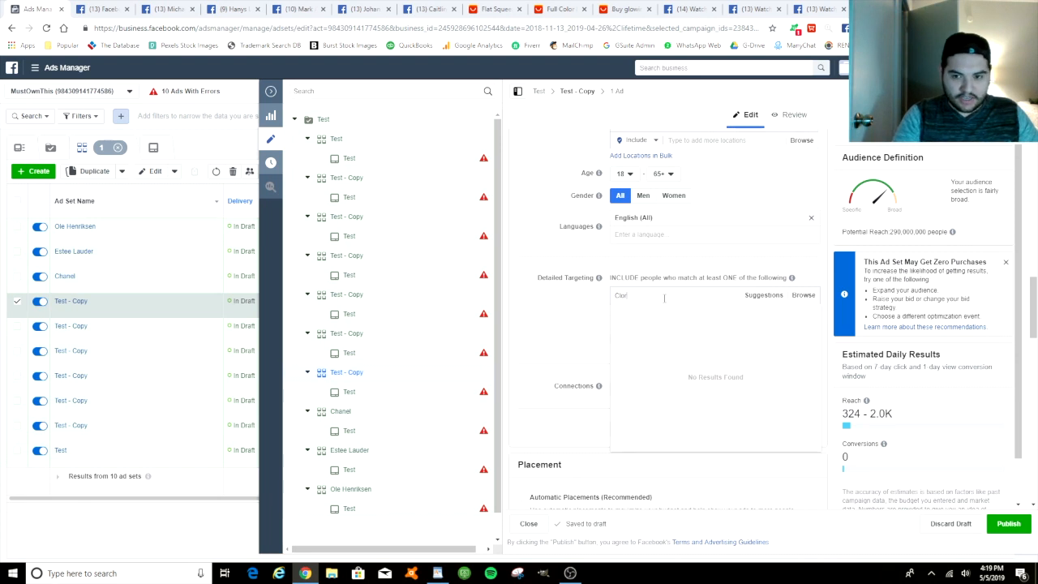
type("ox")
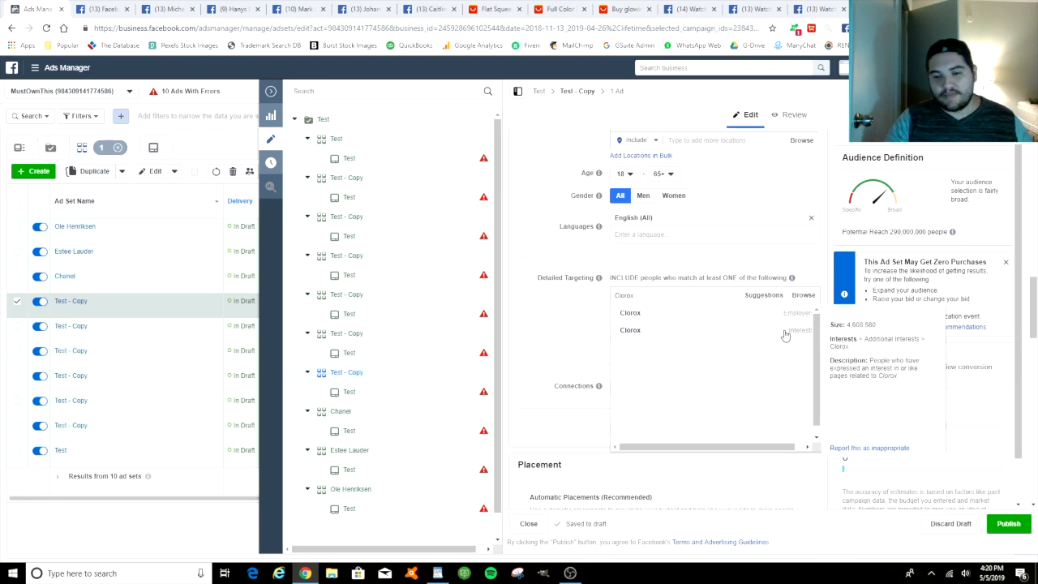
left_click(785, 335)
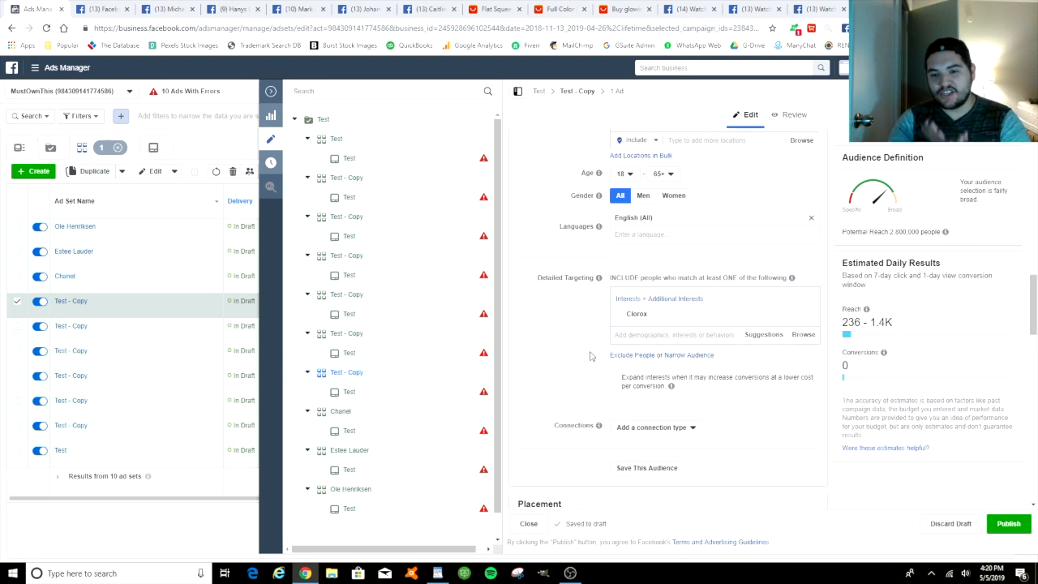
Rename the fourth ad set "Clorox".
scroll(590, 356, "up", 10)
left_click_drag(628, 152, 543, 145)
type("Clorox")
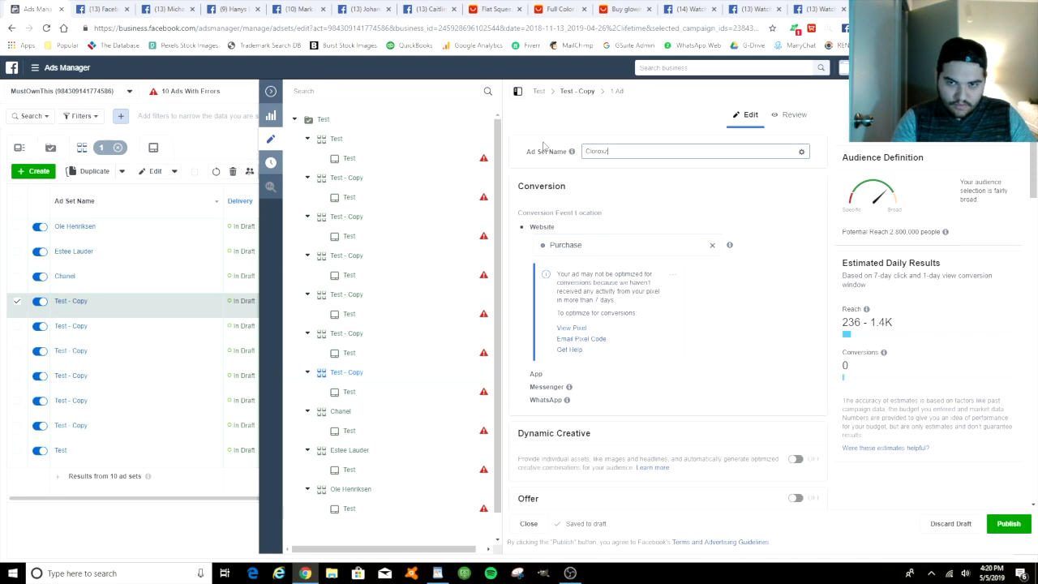
left_click(521, 518)
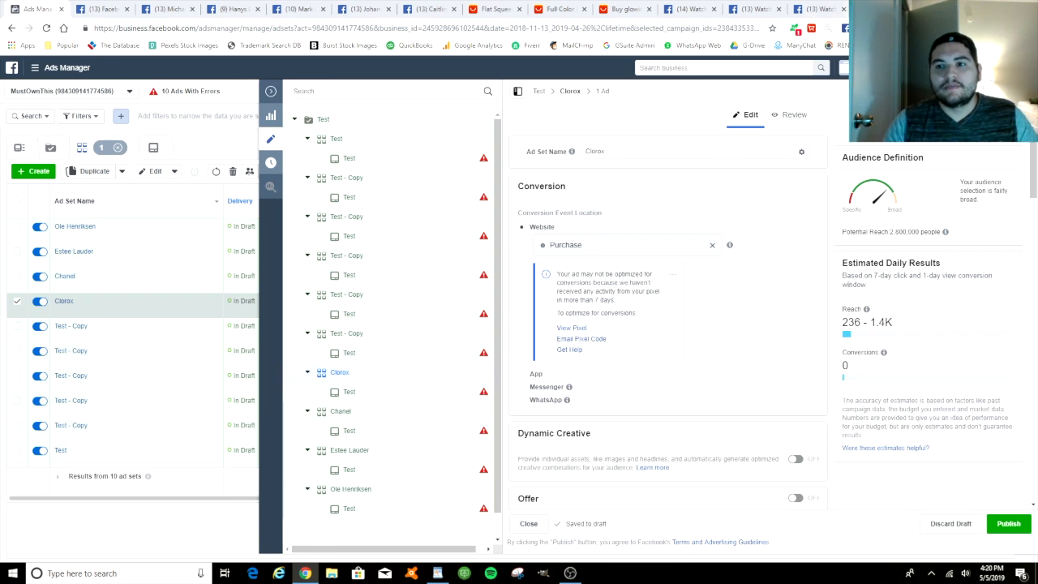
Check the cleaning brands search results for another brand and add the Windex interest to the fifth ad set's detailed targeting.
left_click(885, 9)
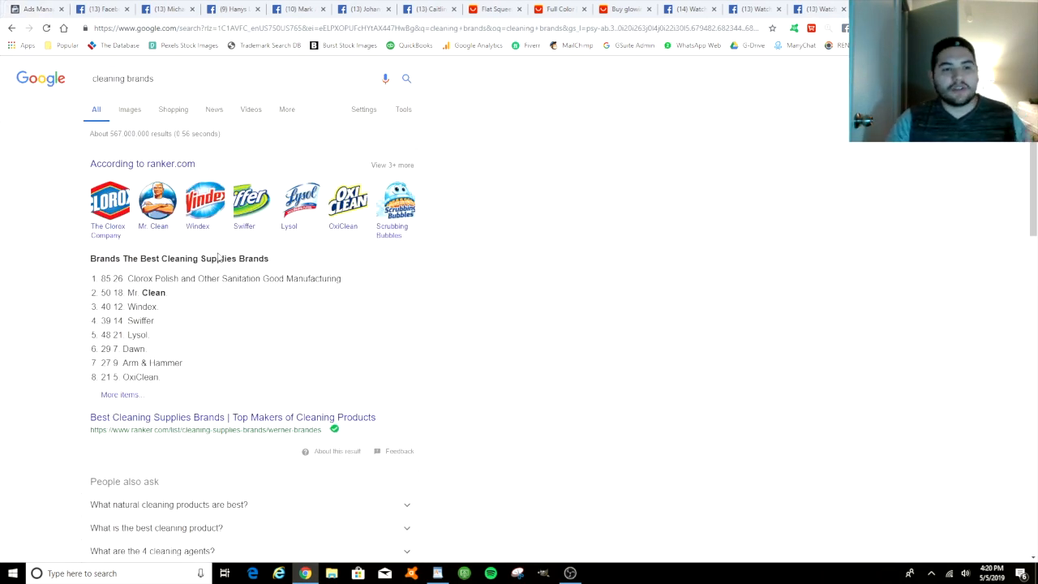
left_click(24, 10)
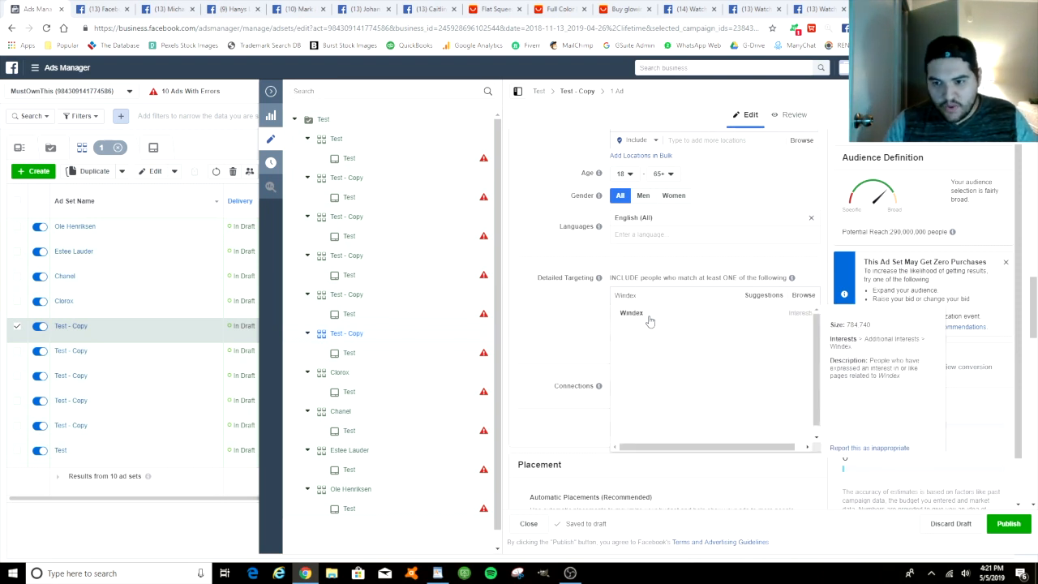
left_click(653, 318)
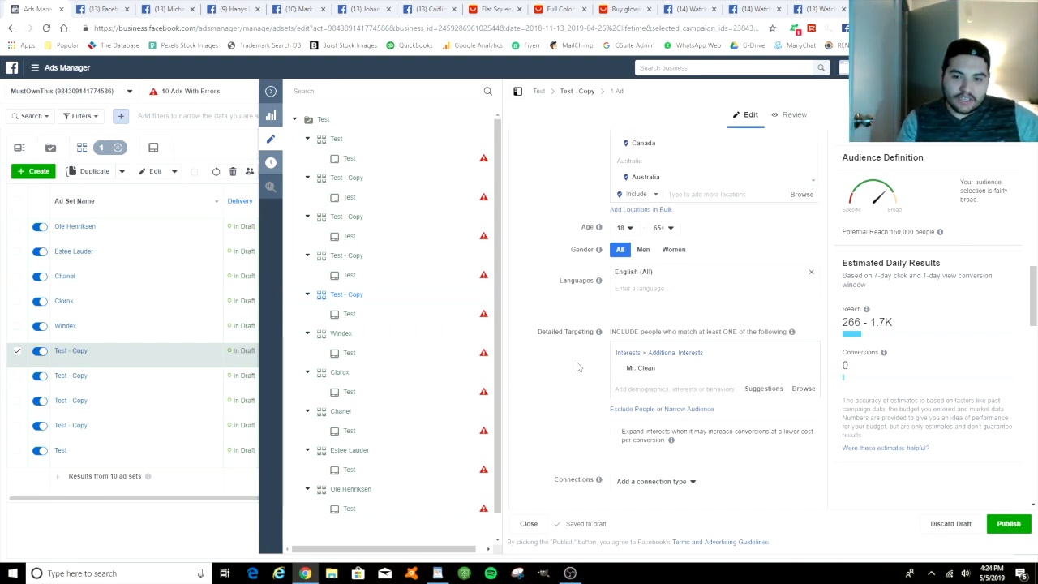
Add the OxiClean interest alongside Mr. Clean in the sixth ad set and name the ad set "Mr Clean + OxiClean".
left_click(634, 390)
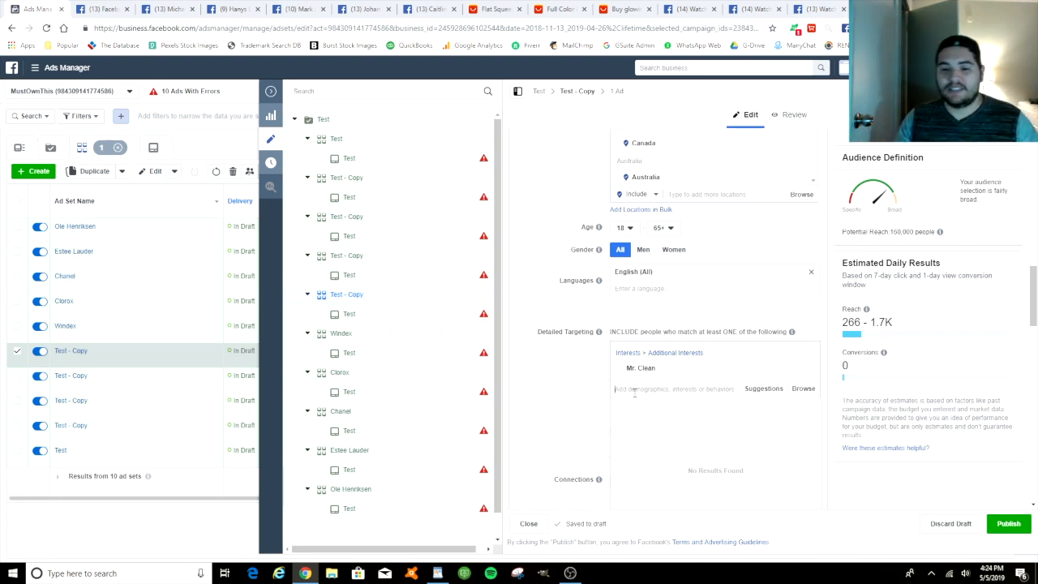
type("oxi")
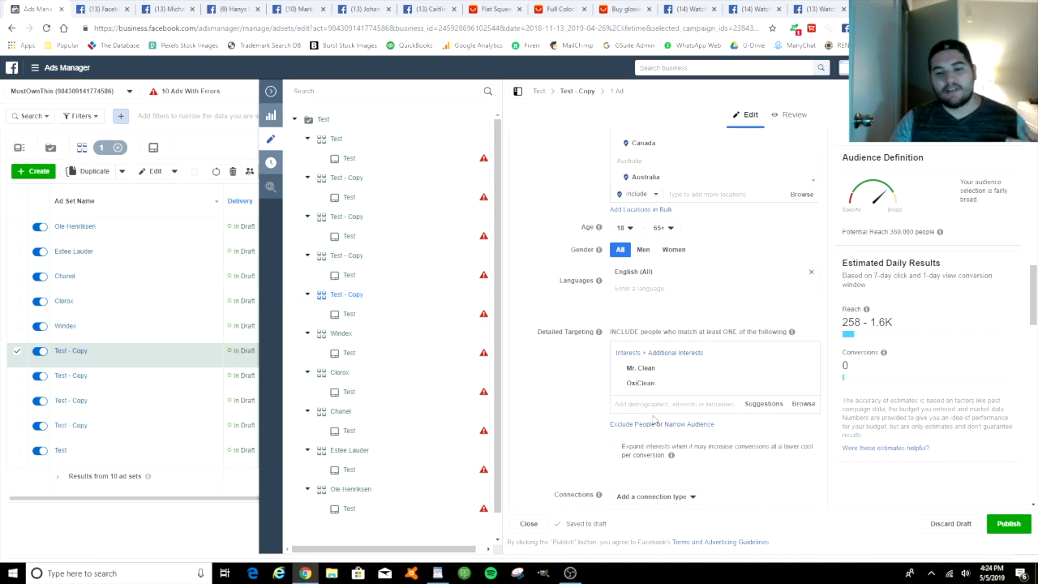
mouse_move(652, 371)
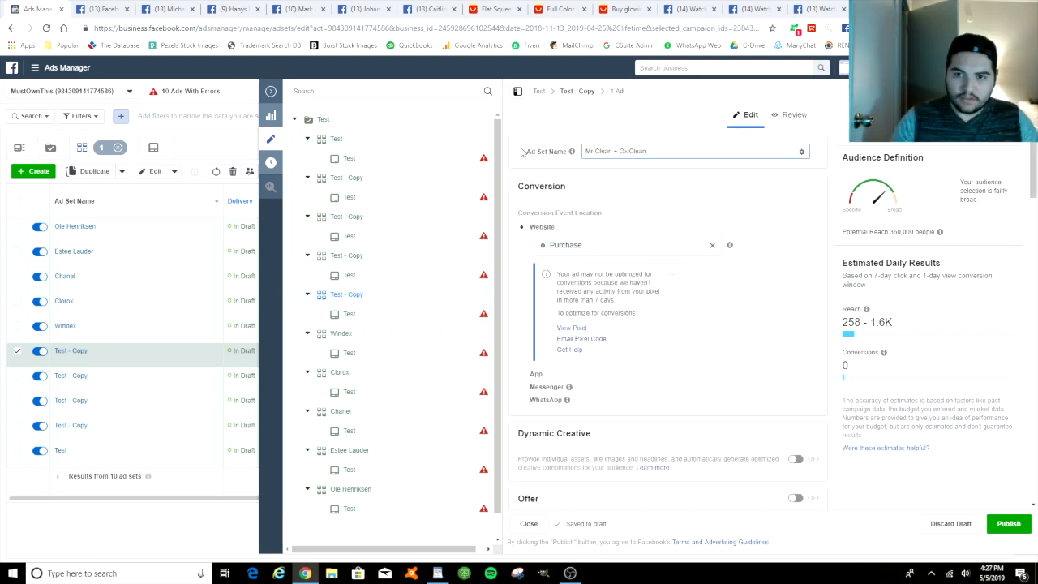
left_click_drag(686, 152, 522, 133)
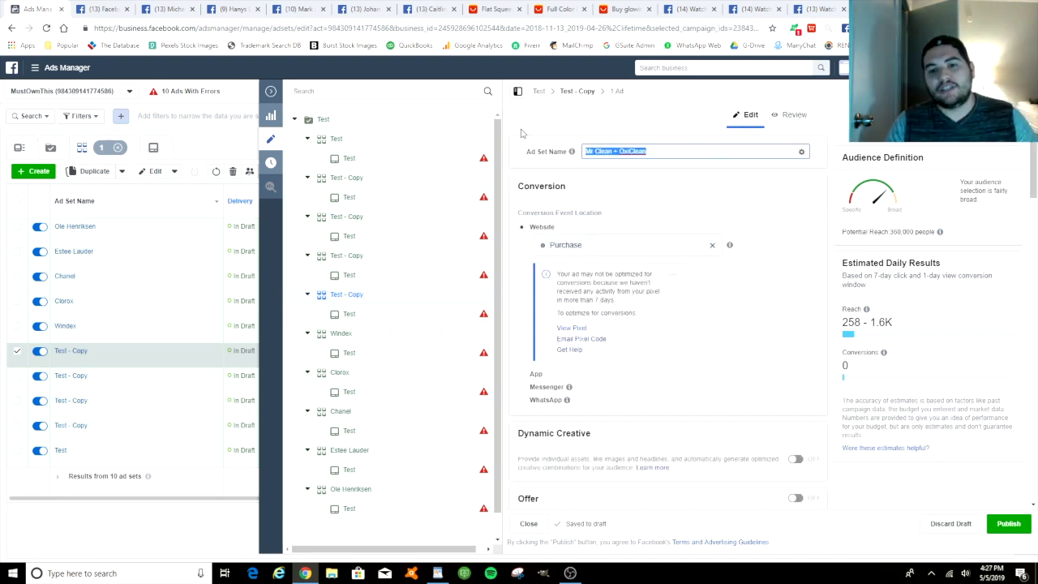
left_click(536, 532)
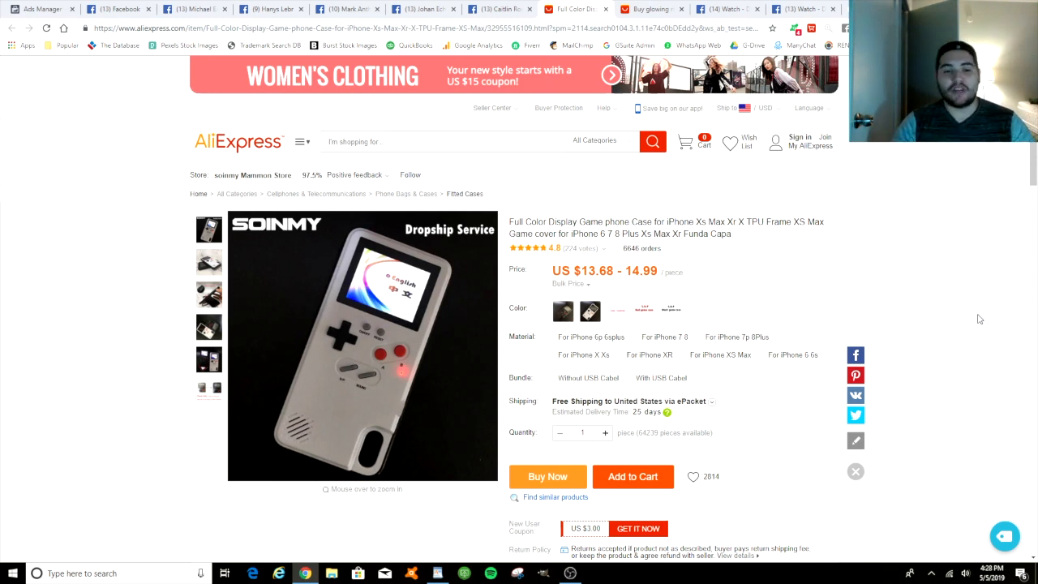
Inspect the game phone case's AliExpress image and enter "pokemon go" as an interest in the seventh ad set's detailed targeting.
mouse_move(366, 388)
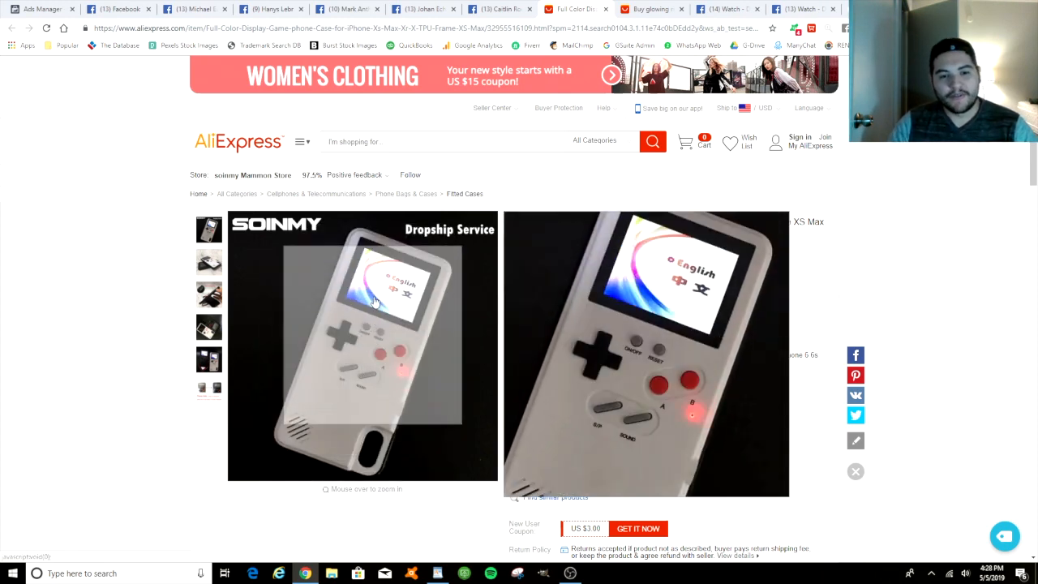
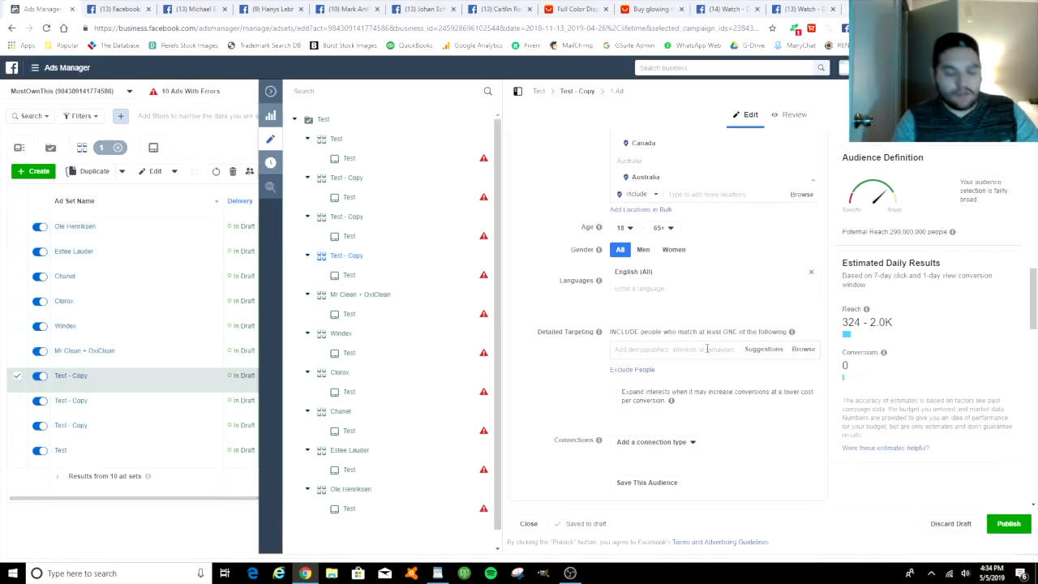
left_click(707, 349)
type("pake go")
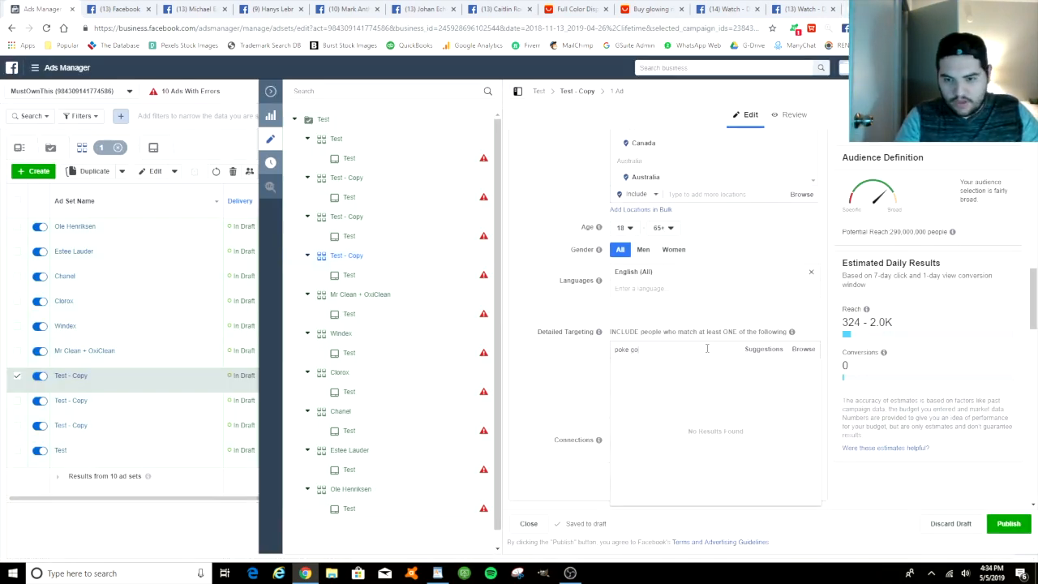
type("mon")
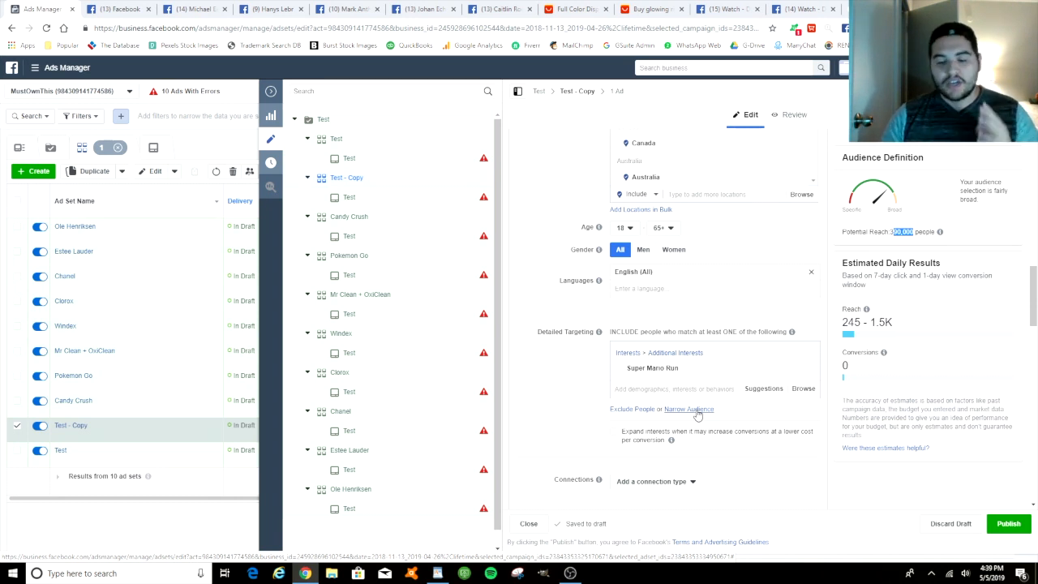
Narrow the Super Mario Run audience with a must-also-match condition and search it for "iphone".
left_click(696, 410)
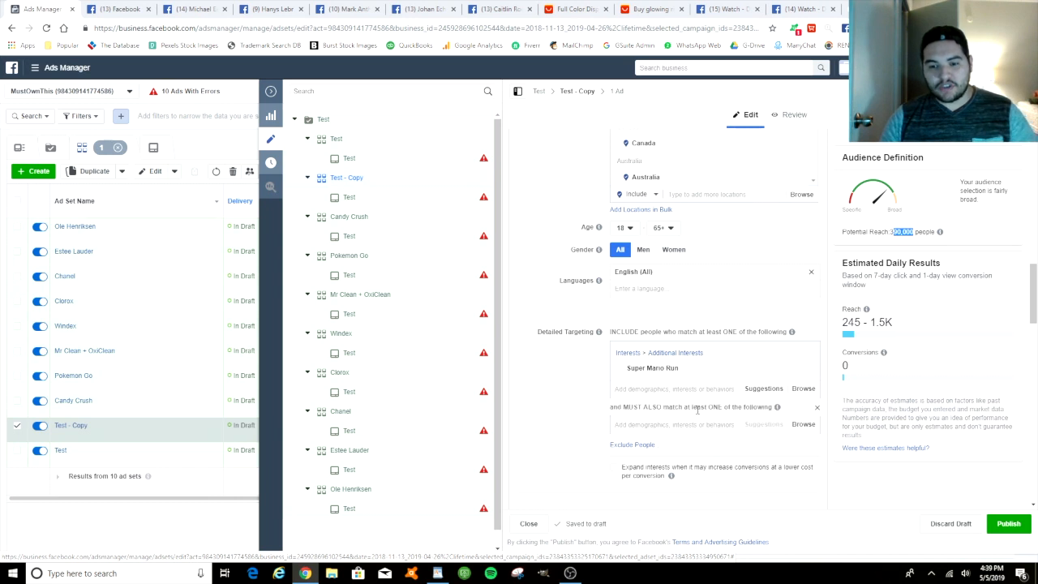
left_click(684, 427)
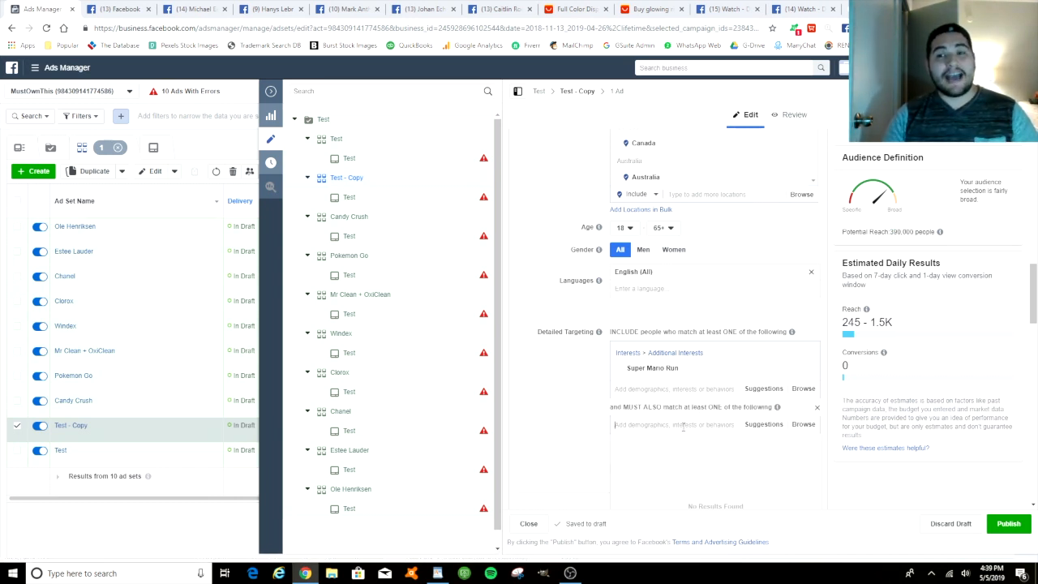
type("iphone")
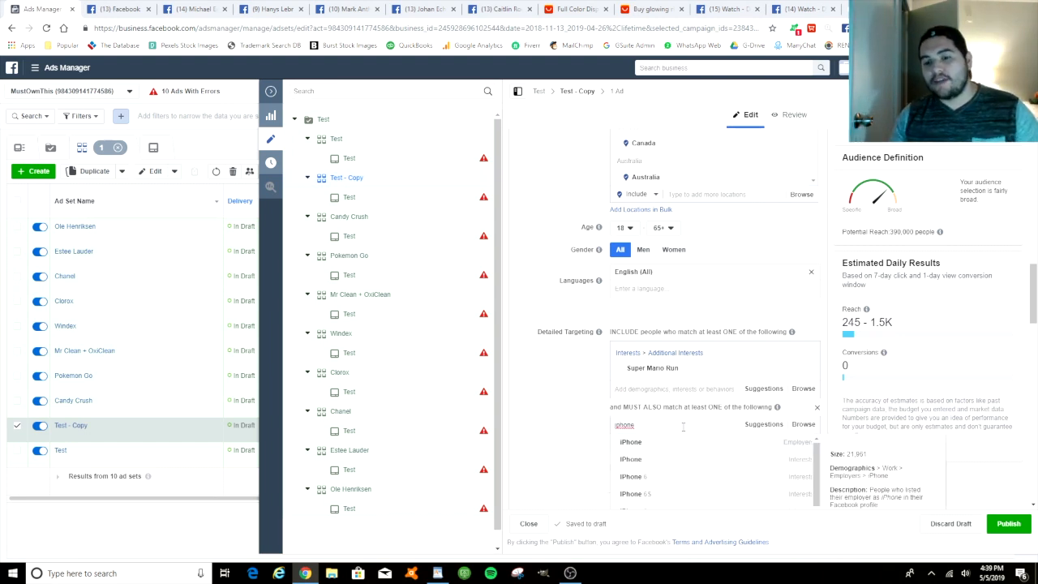
Compare the iPhone interests with the ownership behaviors and add "Owns: iPhone 7" to the must-also-match condition.
scroll(649, 390, "down", 2)
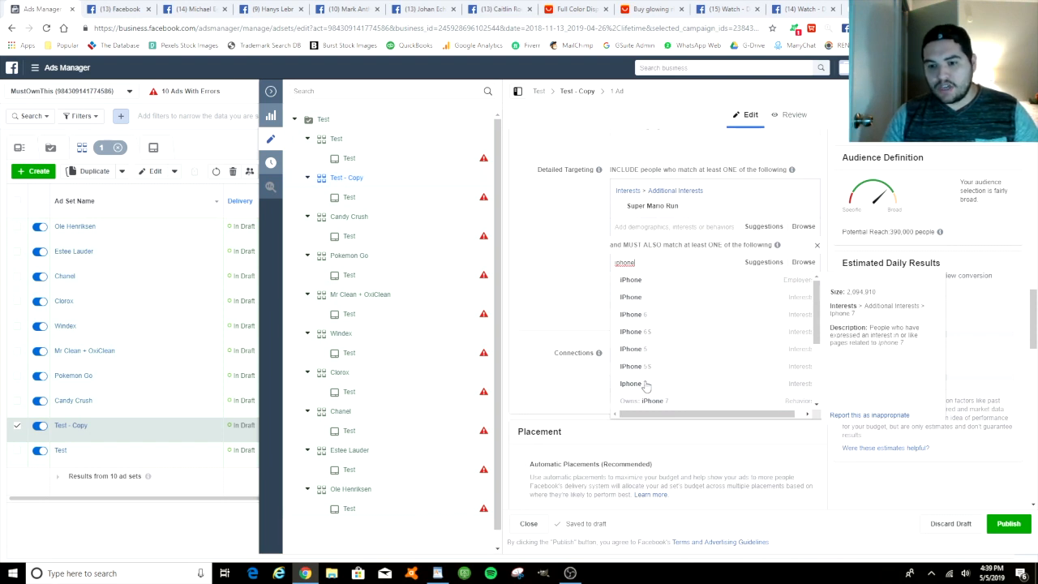
scroll(647, 387, "down", 2)
scroll(647, 387, "up", 2)
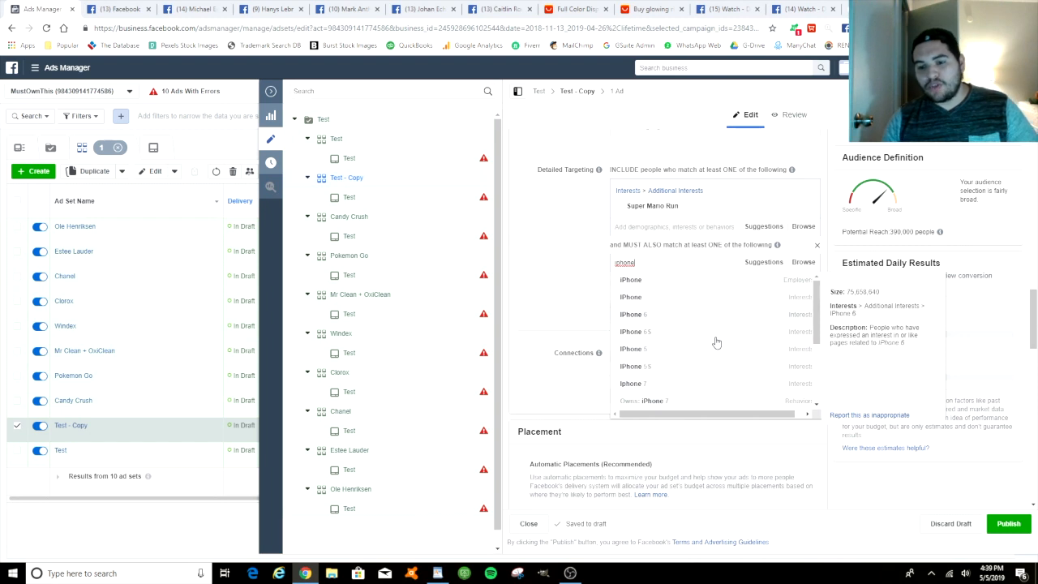
scroll(714, 342, "down", 2)
scroll(709, 343, "up", 2)
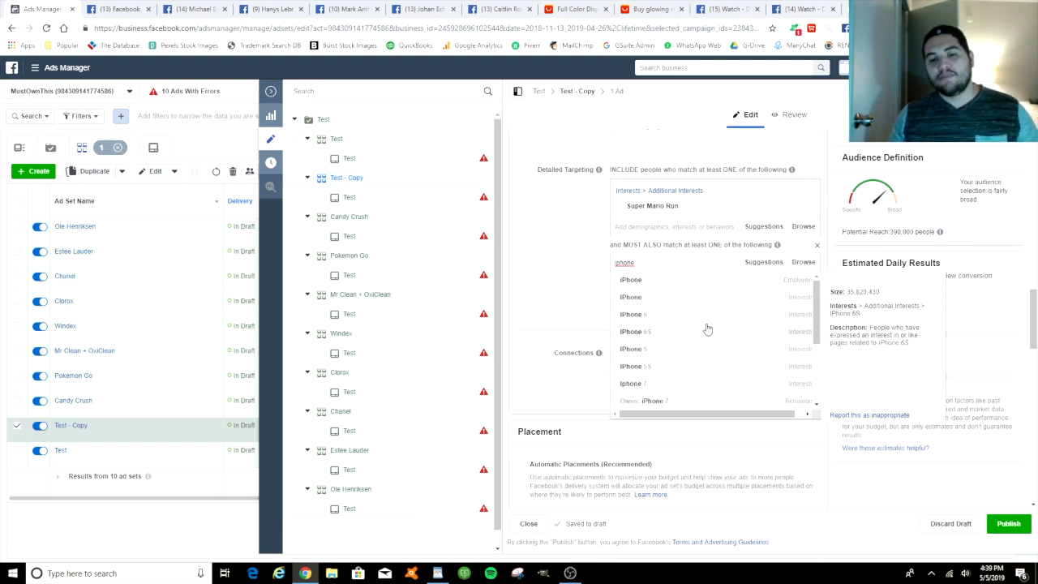
scroll(704, 337, "down", 2)
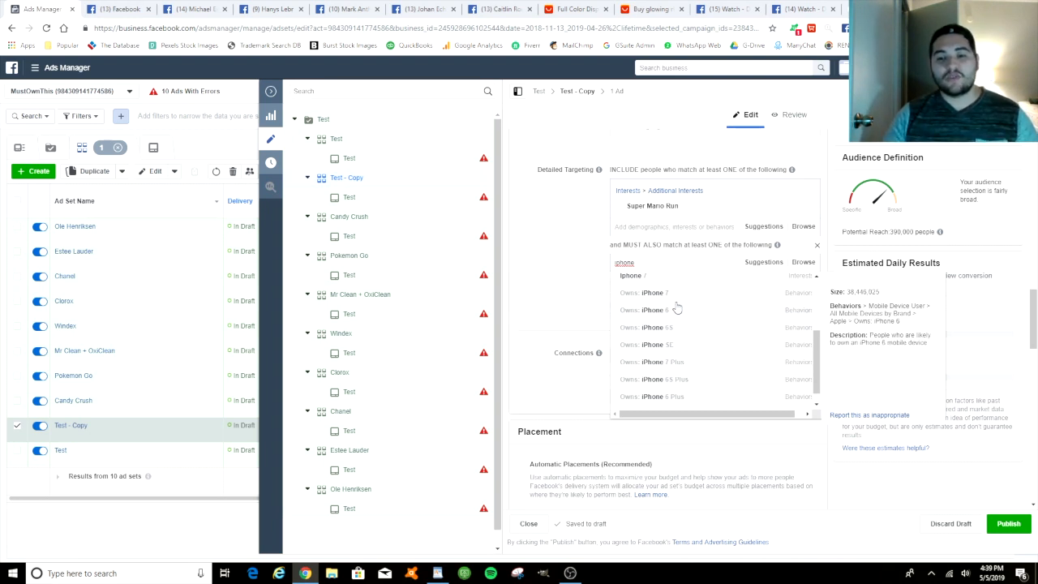
scroll(714, 324, "up", 2)
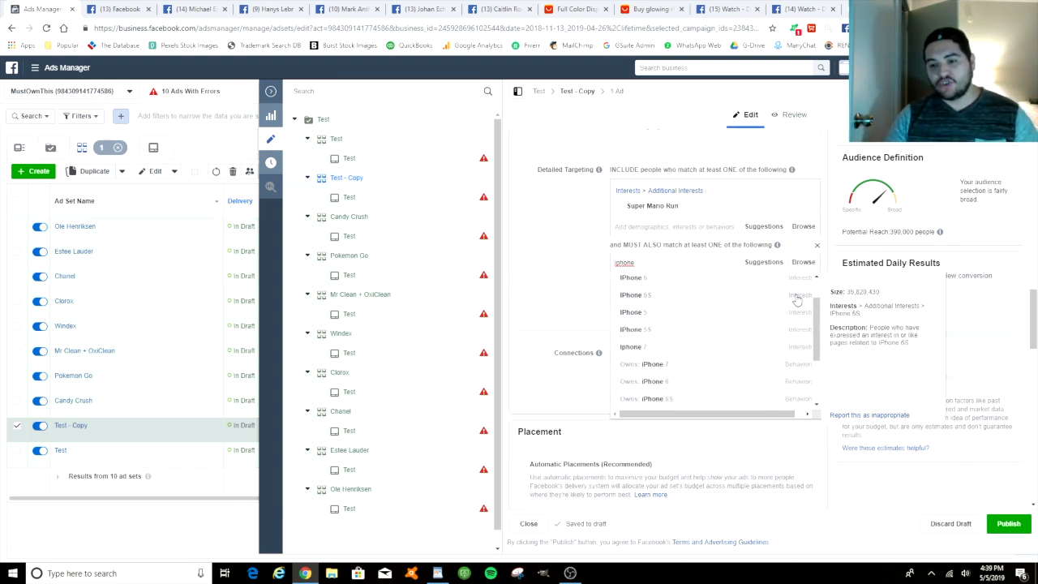
scroll(744, 336, "down", 2)
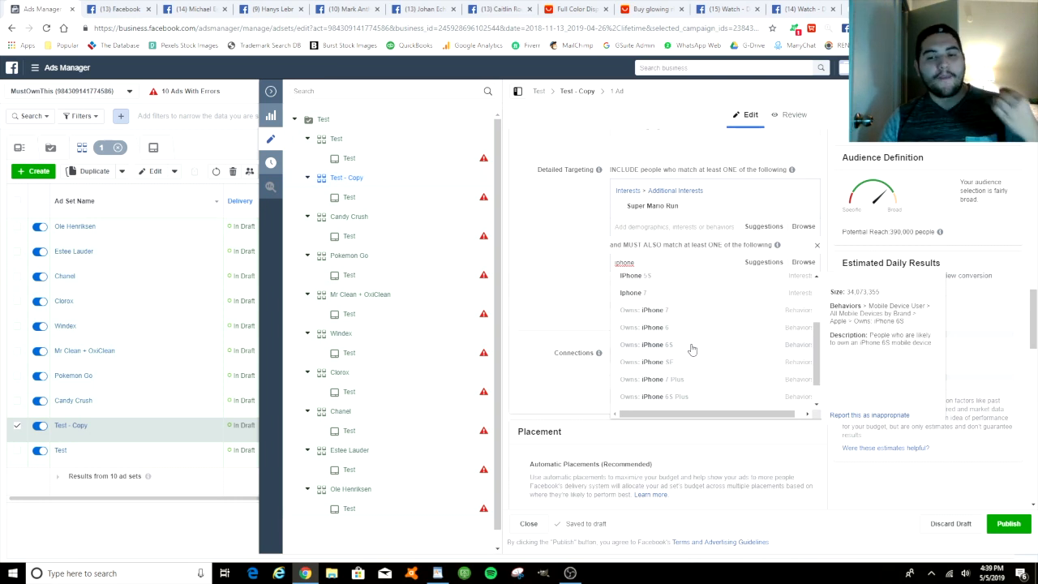
scroll(685, 365, "down", 1)
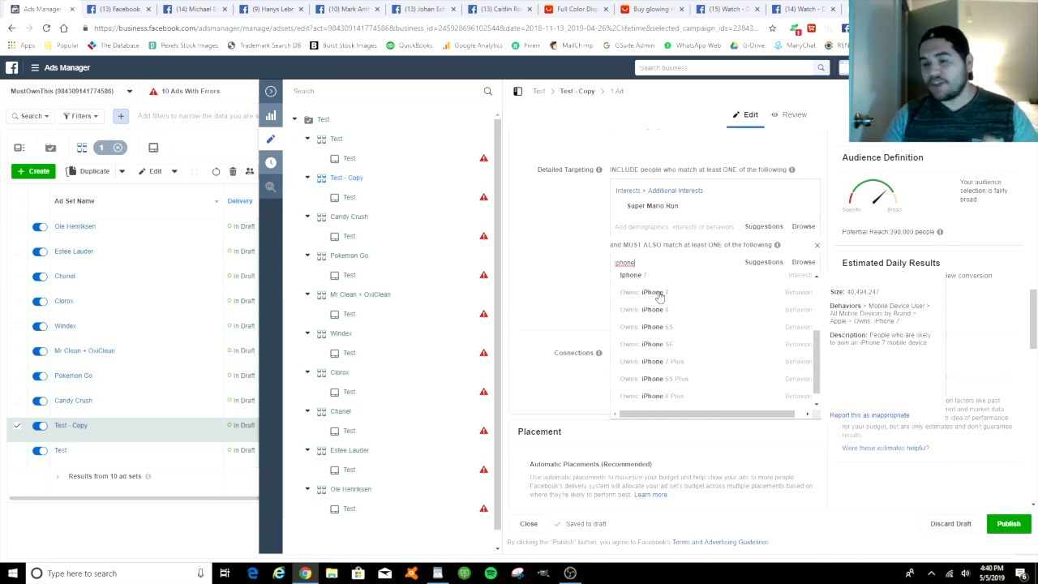
left_click(658, 295)
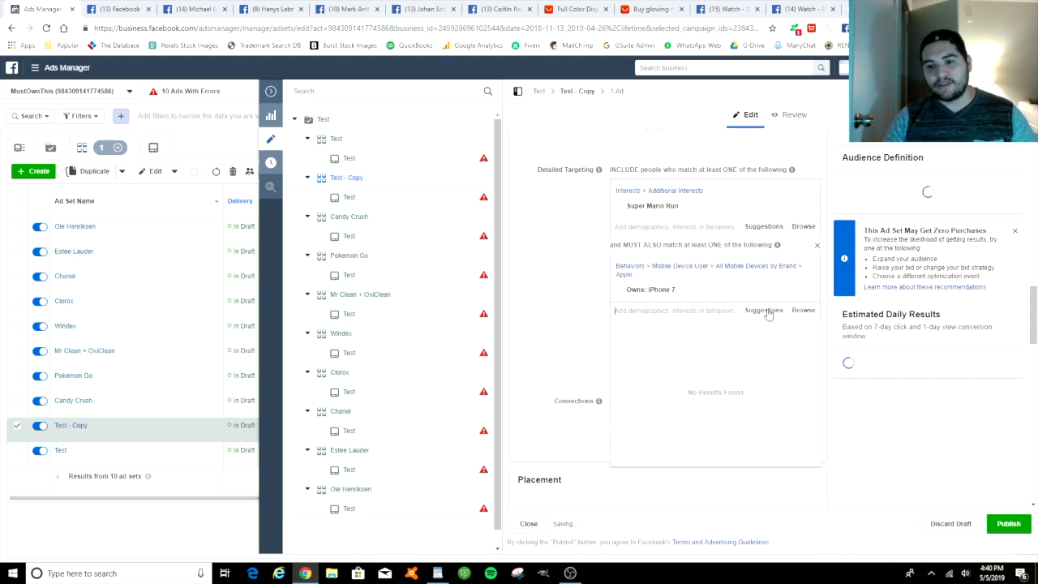
Bring up the suggested device behaviors and check the game phone case's AliExpress page for the iPhone models it fits.
left_click(768, 311)
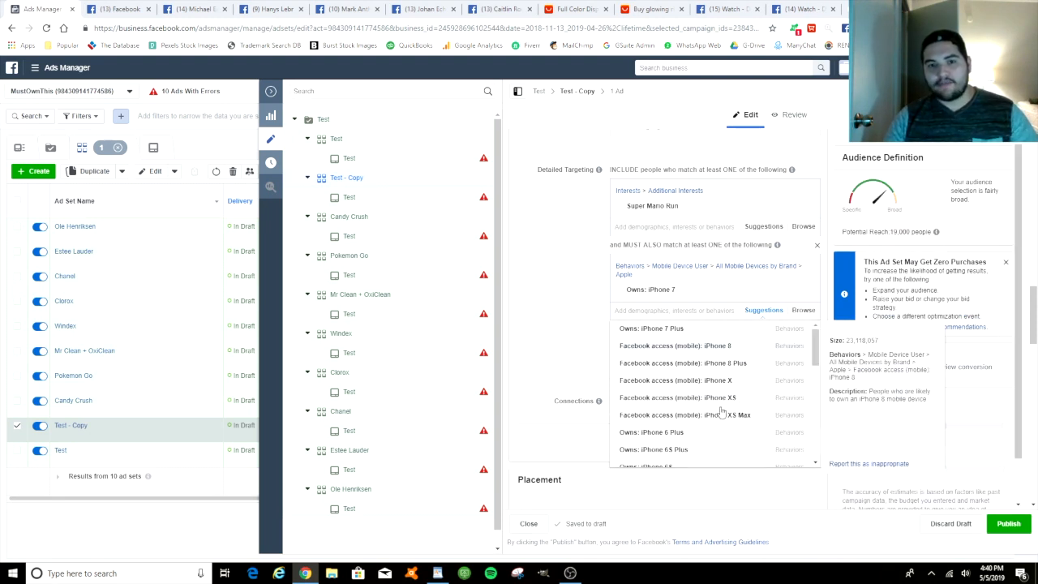
left_click(570, 10)
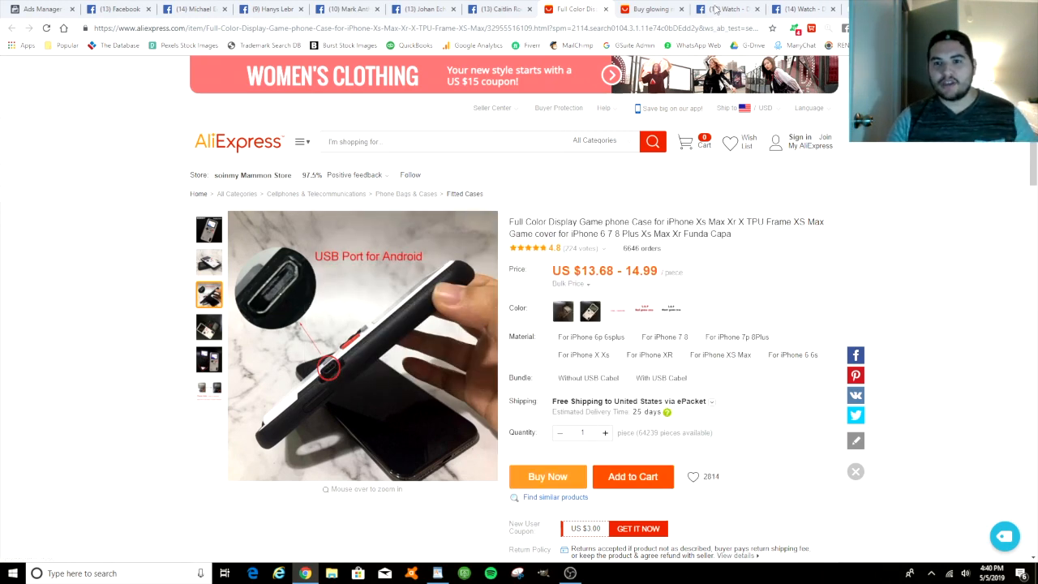
key("ctrl+1")
Add the suggested iPhone 6, 6 Plus, 6S, 6S Plus, 7 Plus, 8 Plus, X, XS and XR behaviors to the must-also-match condition.
scroll(732, 412, "down", 1)
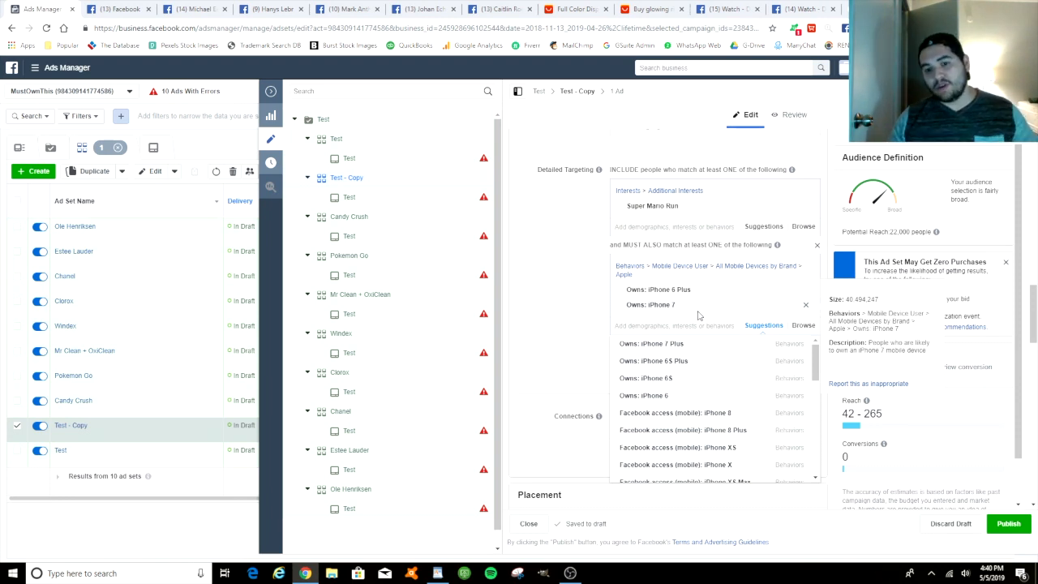
left_click(758, 327)
left_click(759, 327)
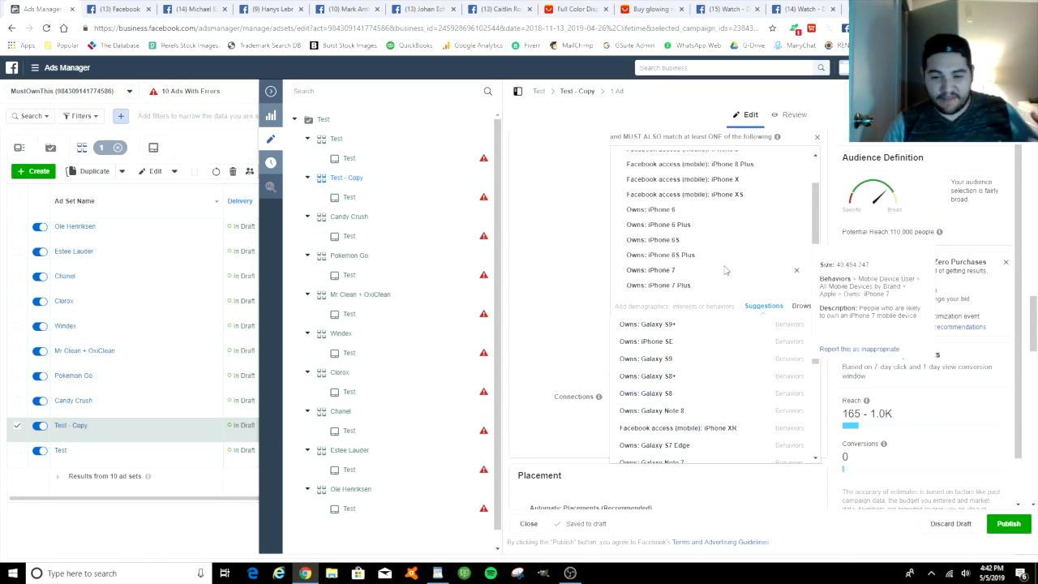
left_click(678, 428)
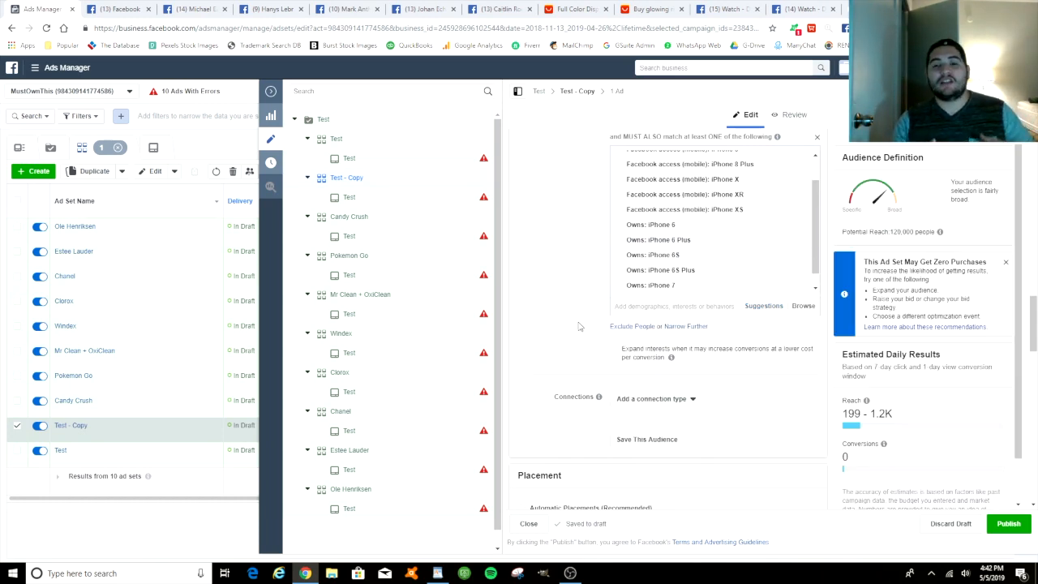
Rename the Super Mario Run ad set "Mario Interest + iPhone owners" and return to the ad set list.
scroll(579, 326, "up", 1)
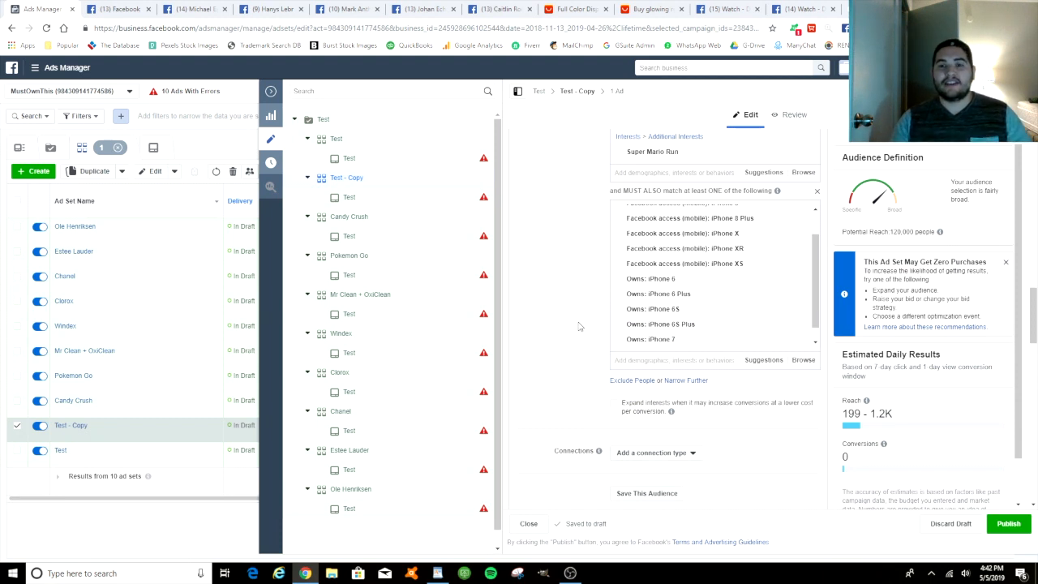
scroll(580, 326, "up", 2)
mouse_move(684, 263)
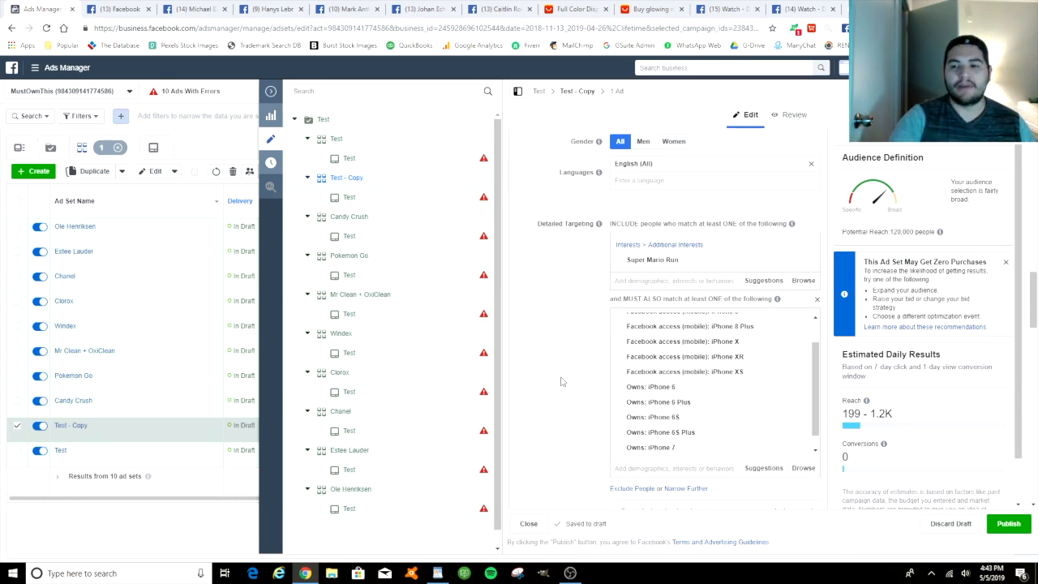
scroll(583, 346, "up", 5)
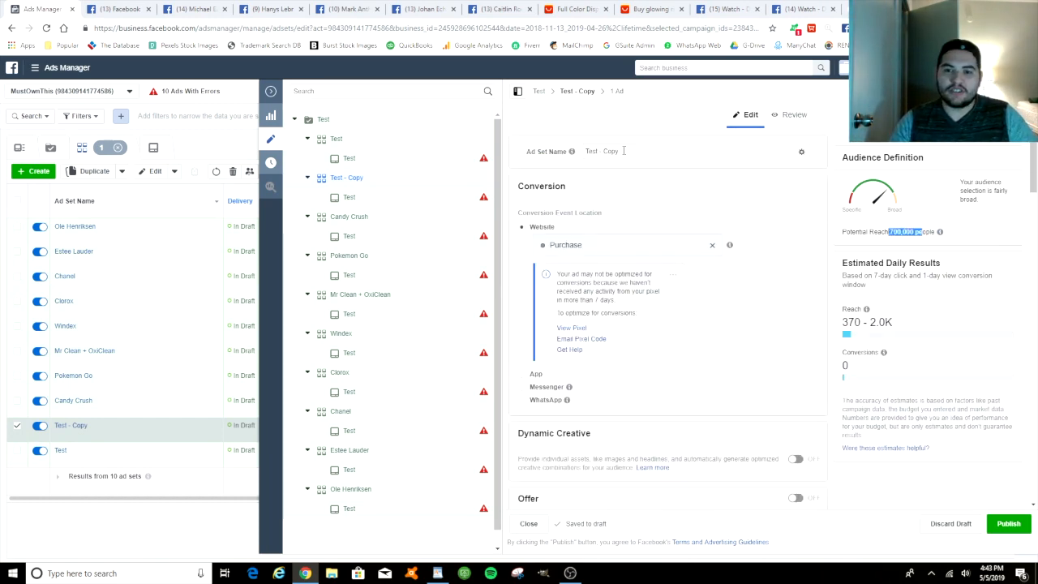
left_click_drag(624, 151, 554, 153)
type("Mario Inter")
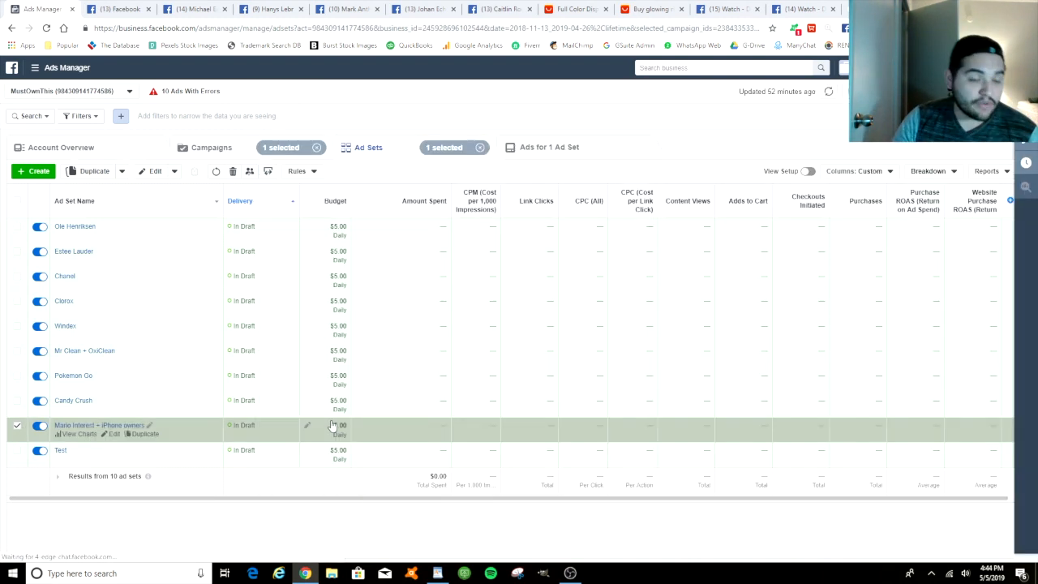
left_click(118, 433)
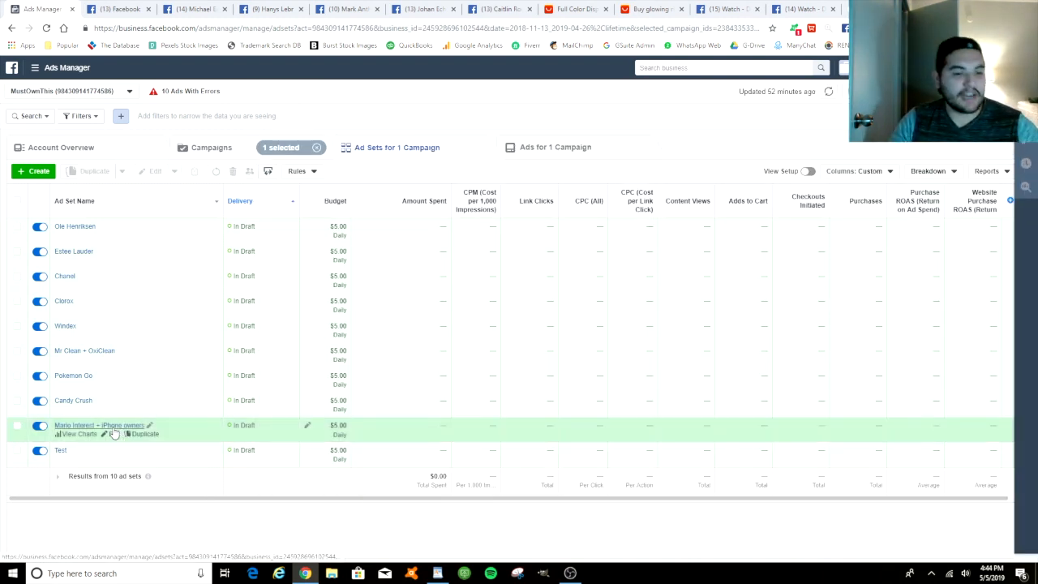